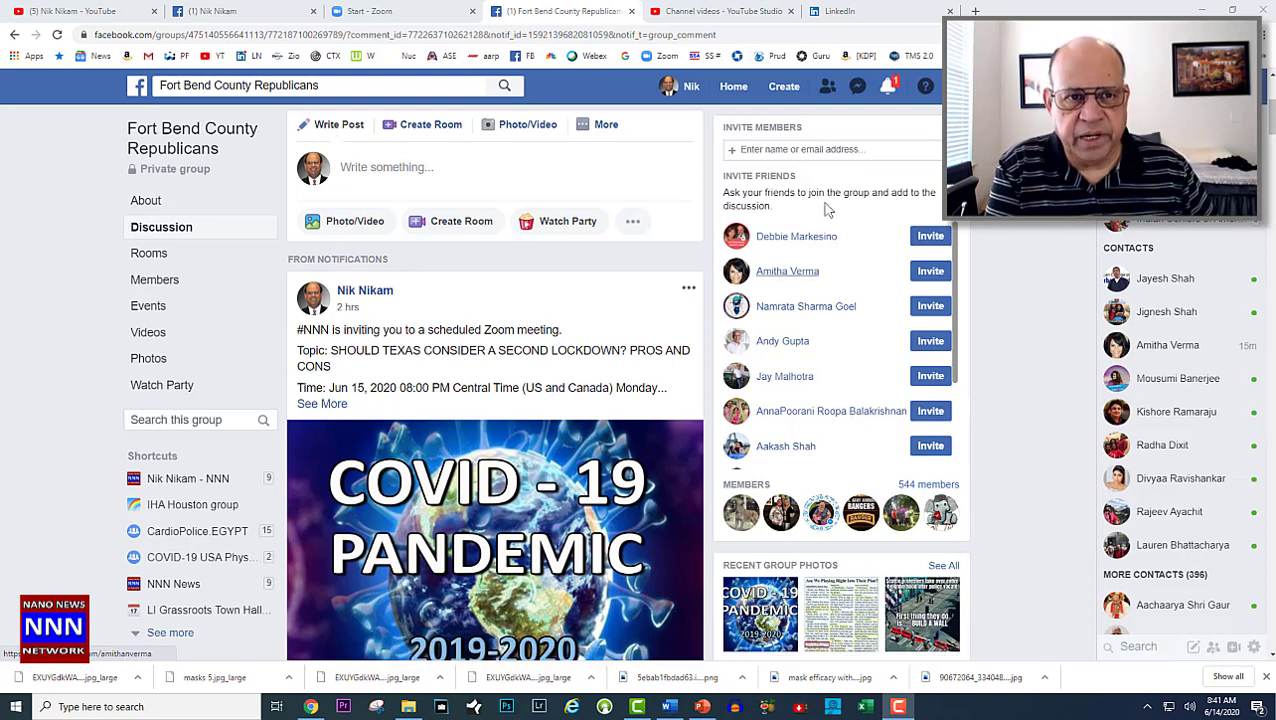
Step: Open the Zoom website in the LinkedIn tab and sign in to the meeting host account
click(857, 9)
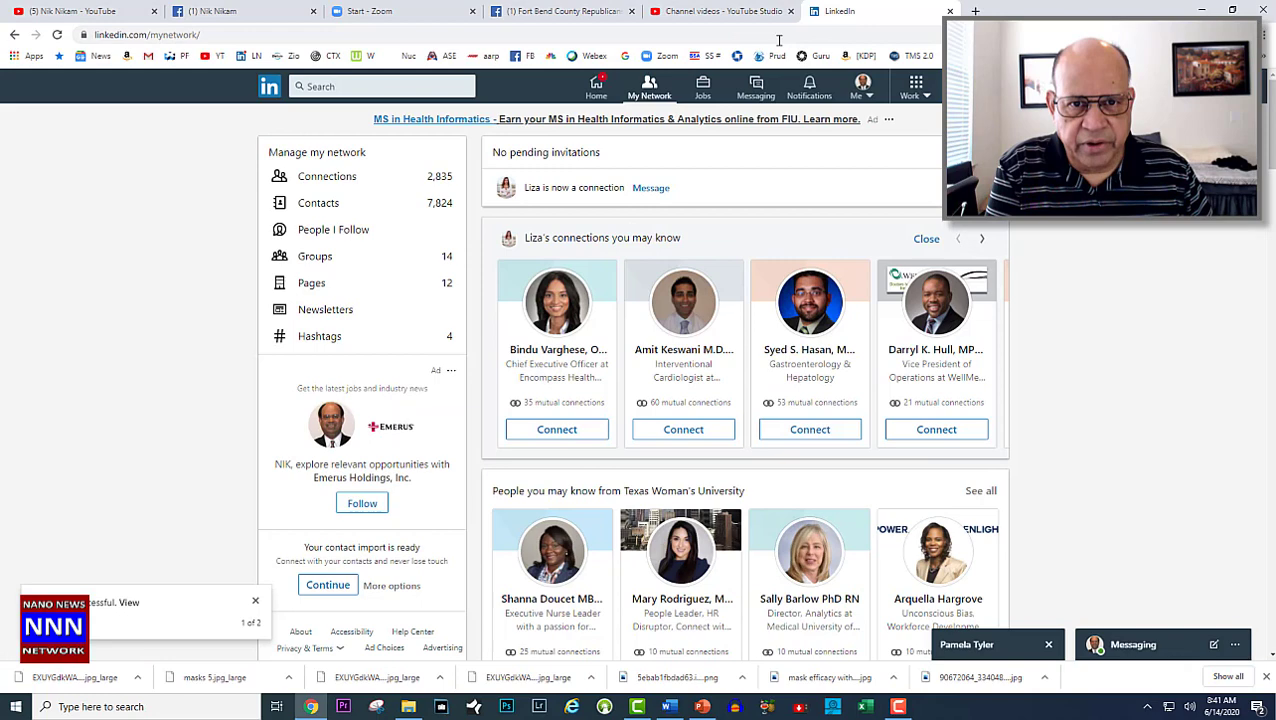
click(662, 58)
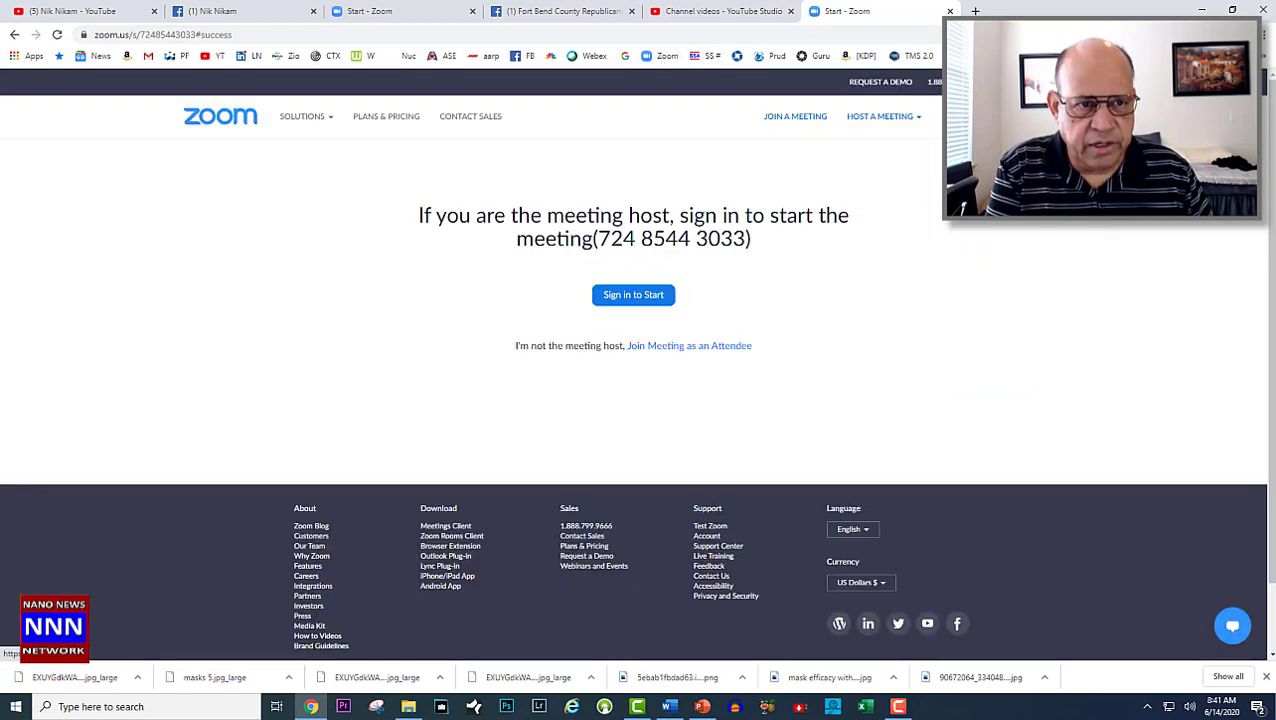
click(632, 290)
click(661, 390)
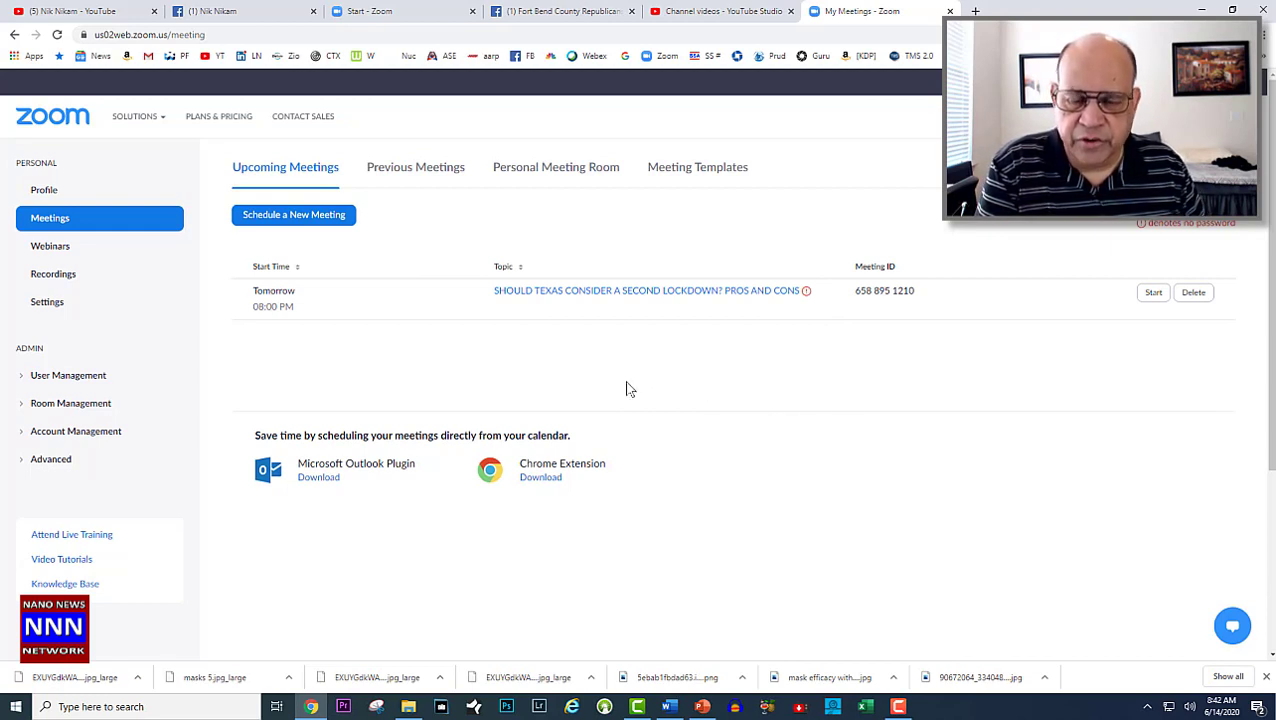
Step: Start scheduling a new meeting and set its topic to "NNN WORLD NEWS WEDNESDAY AT 8 PM"
click(74, 229)
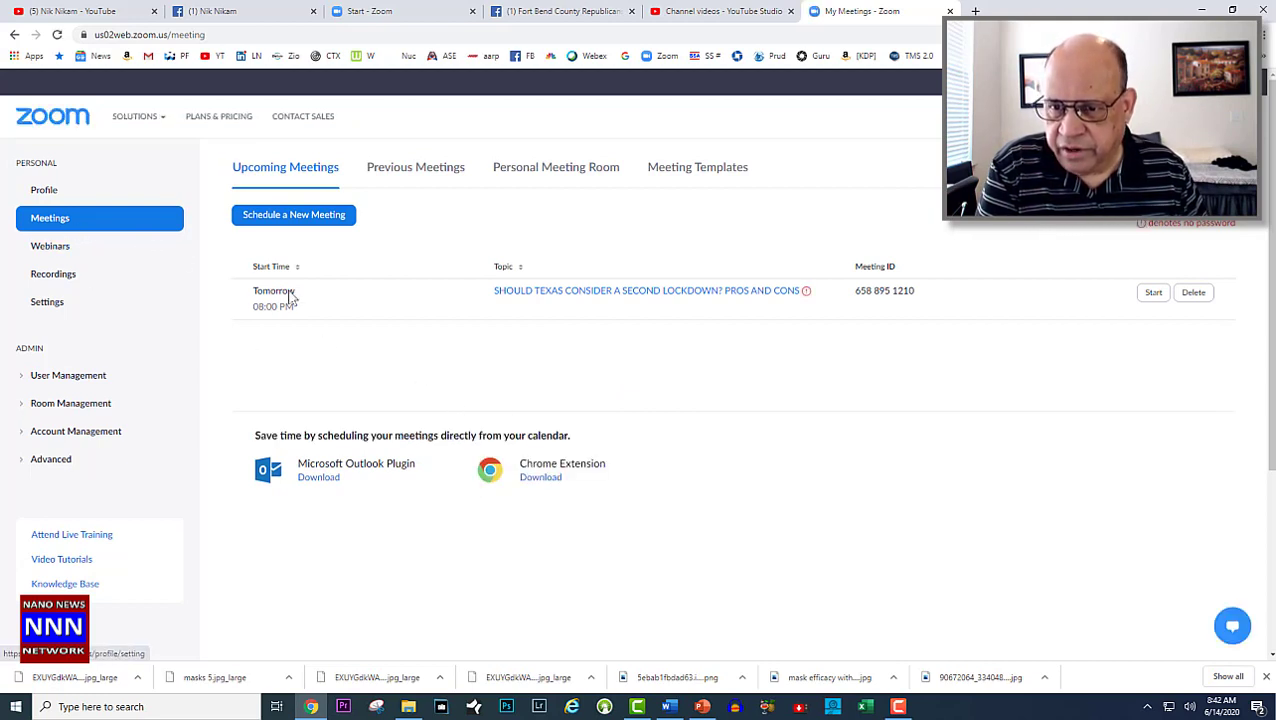
click(300, 216)
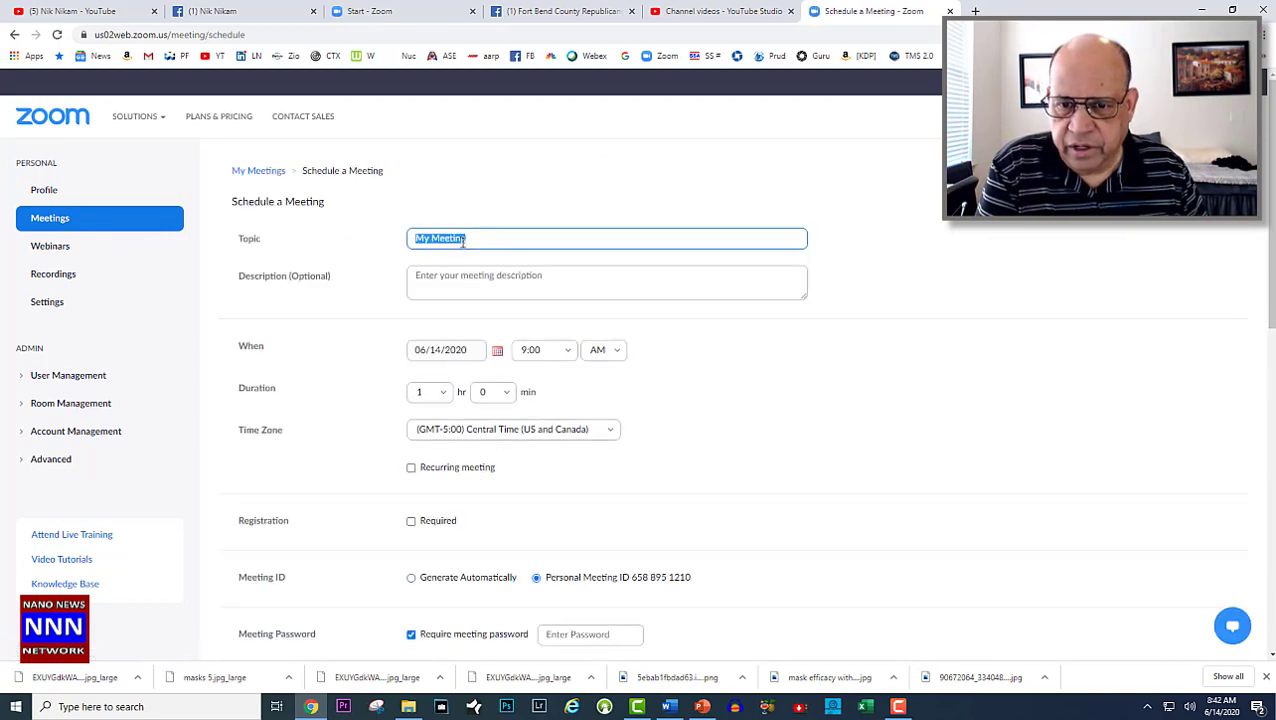
click(472, 237)
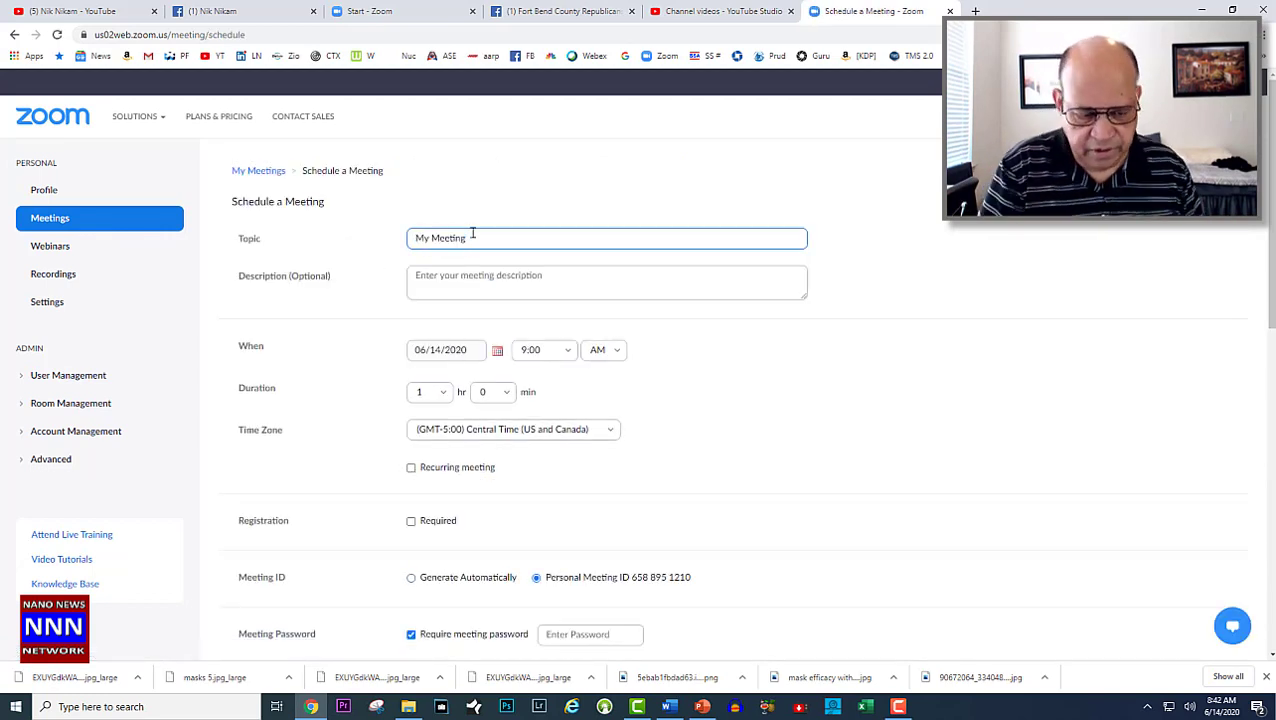
key(BackSpace)
key(BackSpace)
key(BackSpace)
key(BackSpace)
key(BackSpace)
key(BackSpace)
key(BackSpace)
key(BackSpace)
key(BackSpace)
key(BackSpace)
text(NNN)
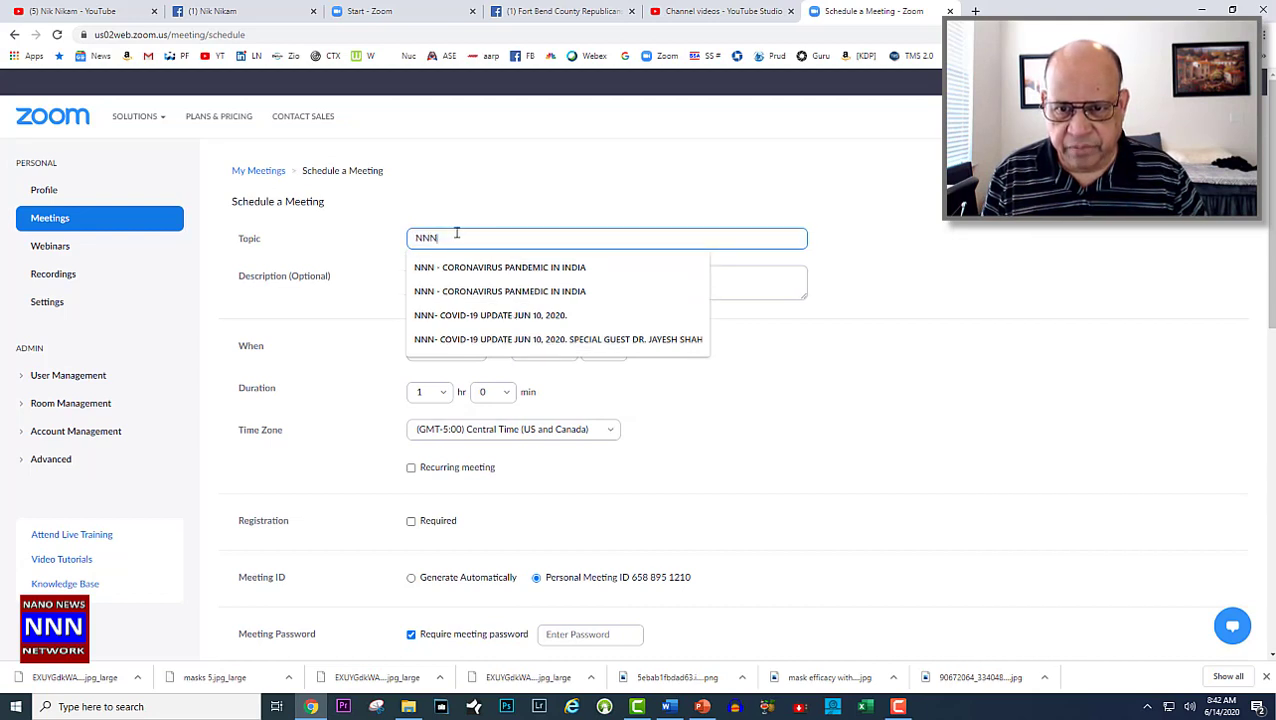
text(WORLD)
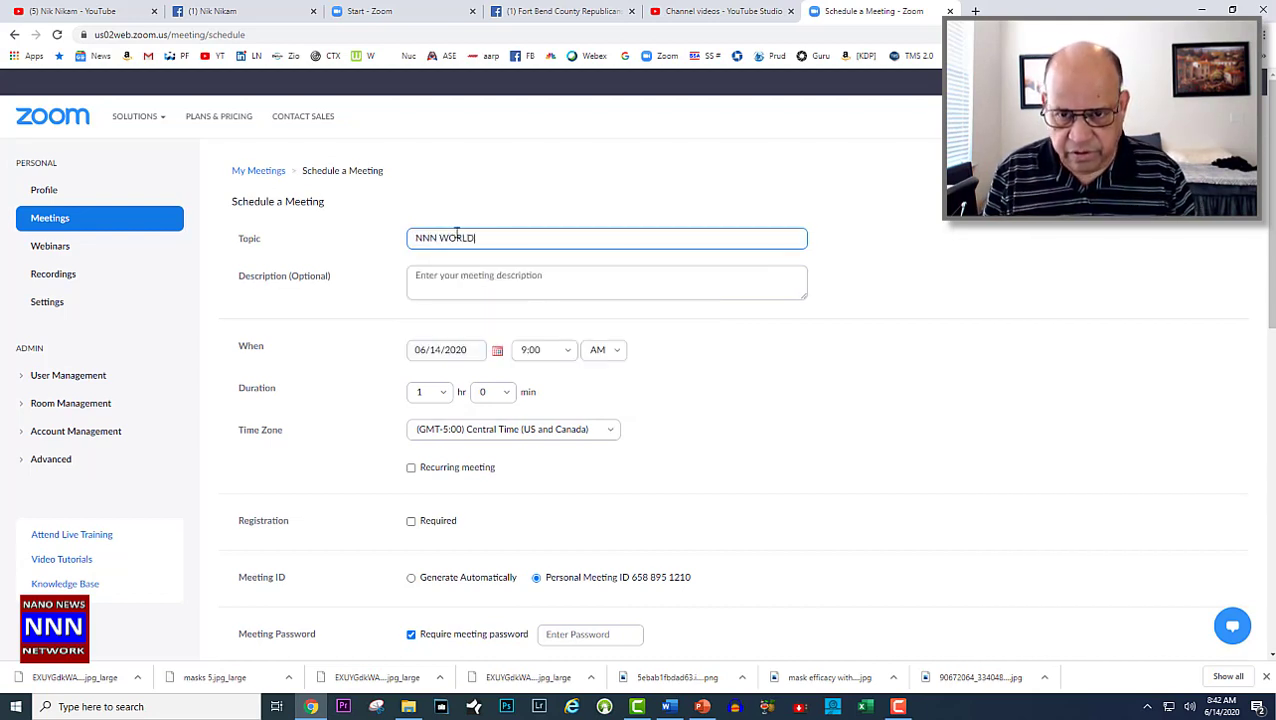
text( NEWS WEDNESDAY AT 8 PM)
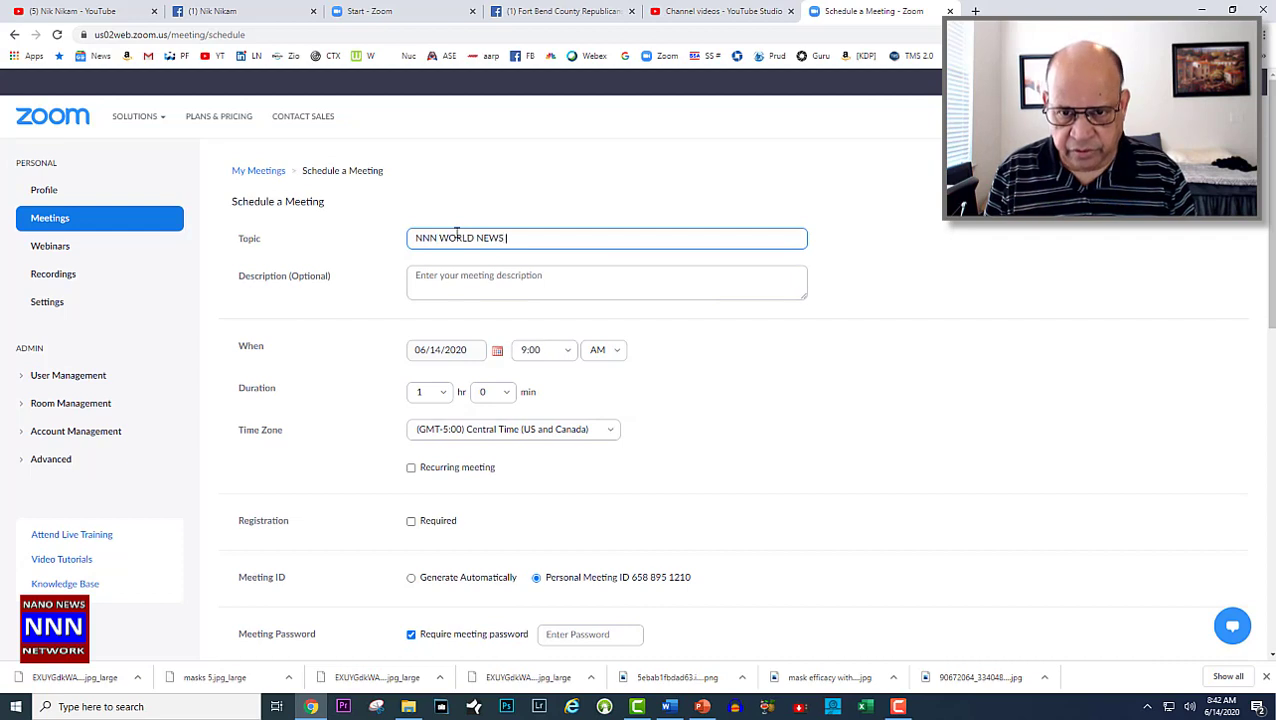
Step: Copy the full meeting topic into the meeting description
click(565, 238)
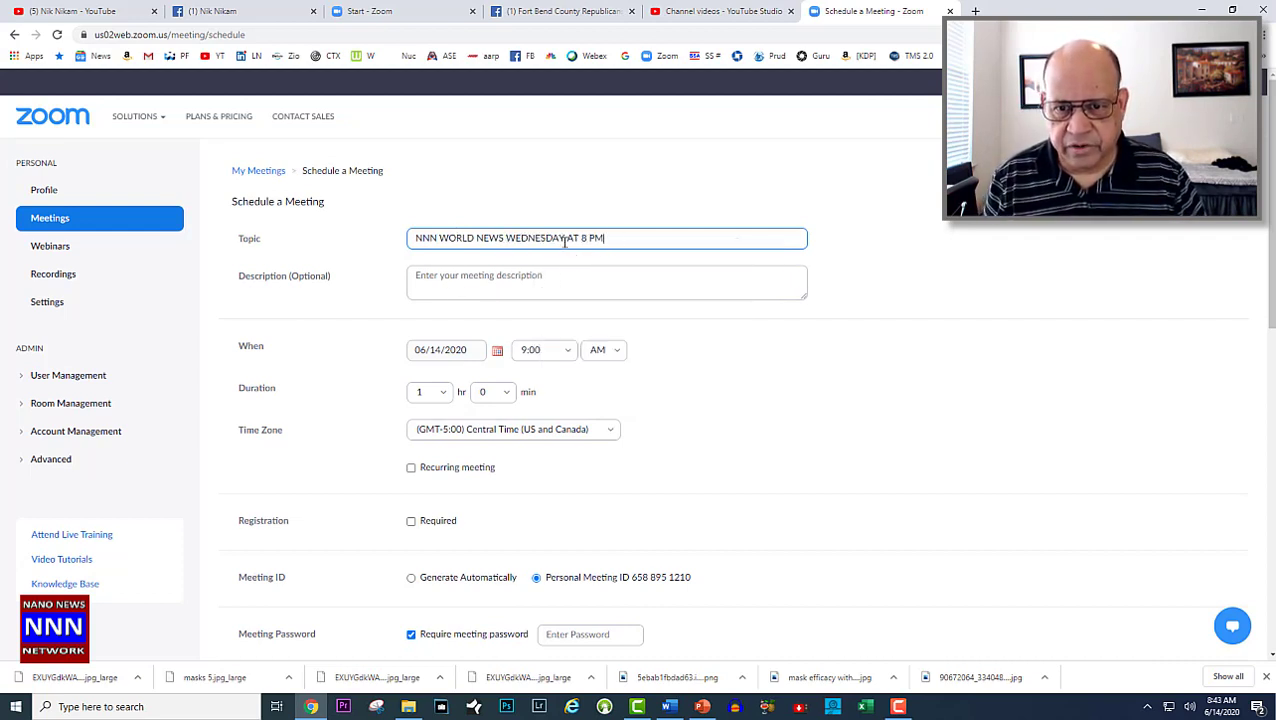
triple_click(563, 240)
key(ctrl+c)
click(430, 284)
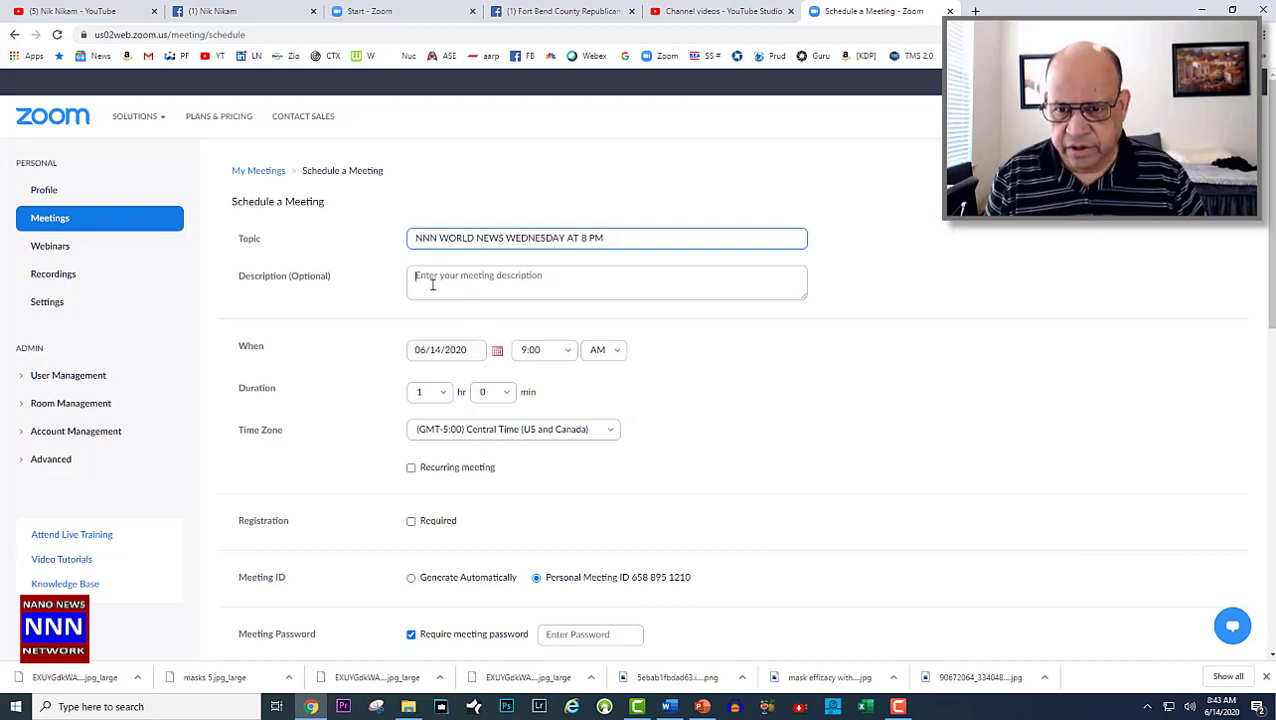
key(ctrl+v)
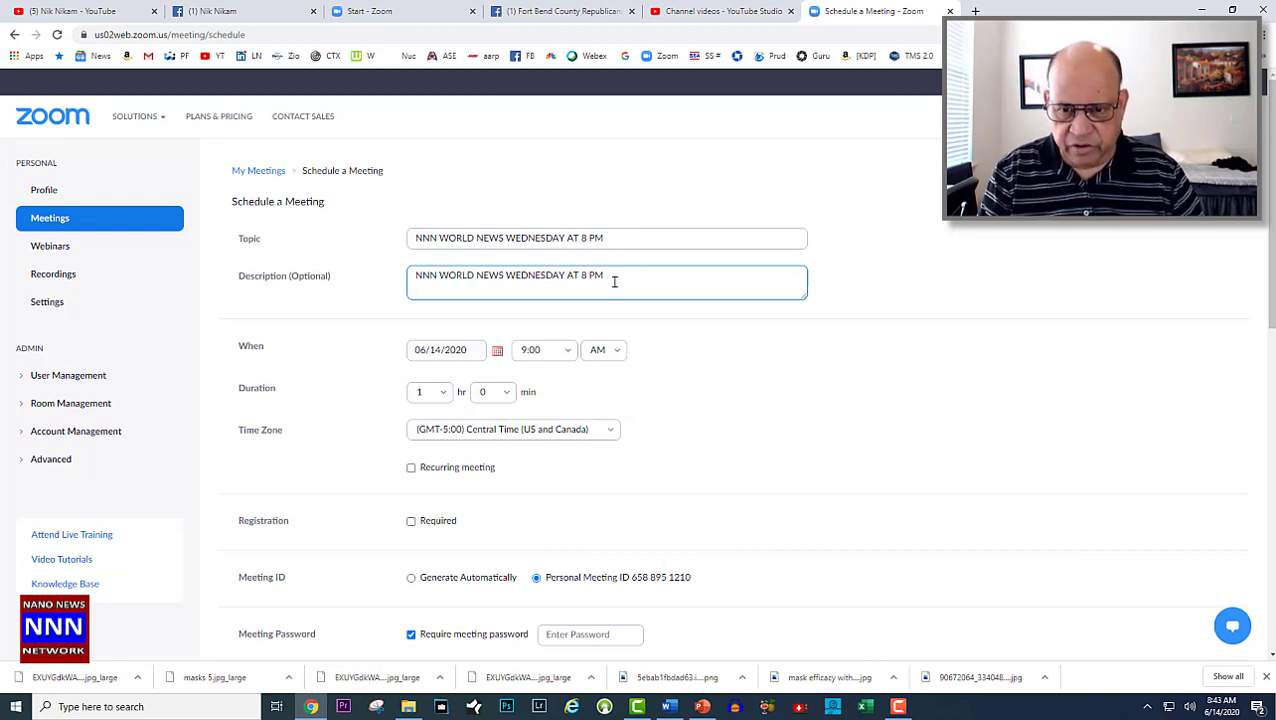
Step: Set the meeting's start to 06/17/2020 at 8:00 PM
click(497, 352)
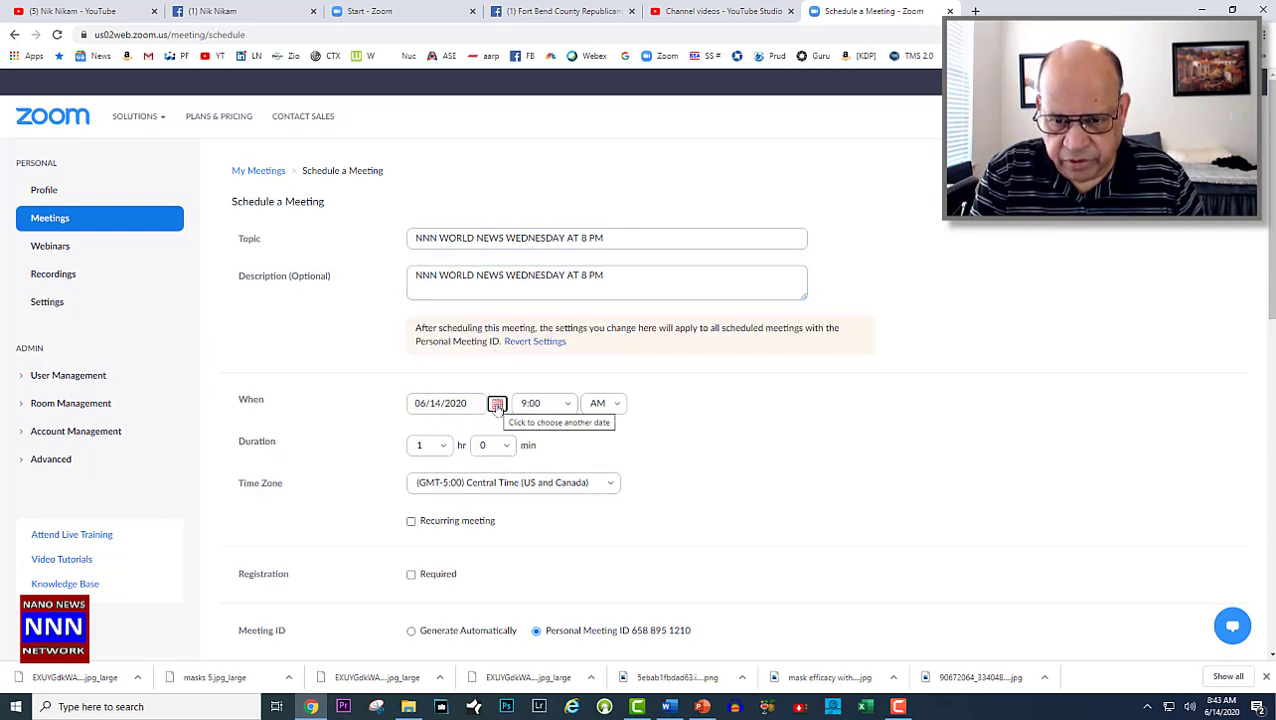
click(497, 405)
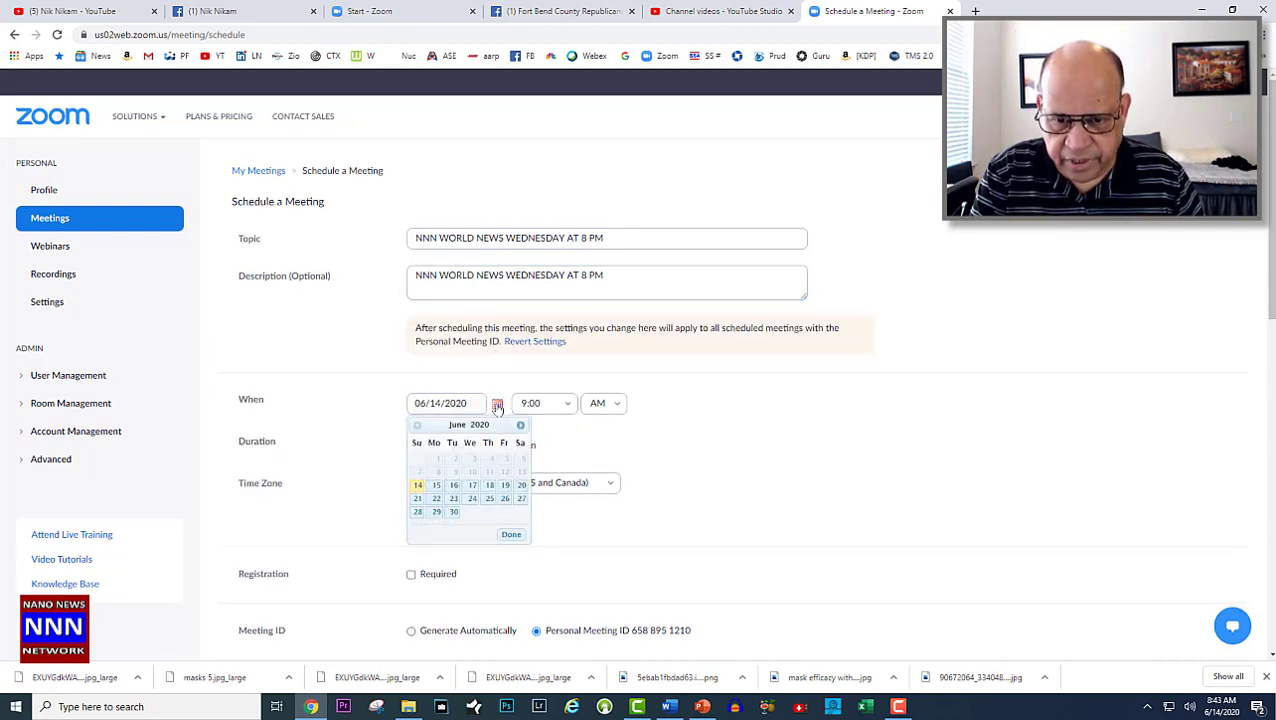
click(471, 486)
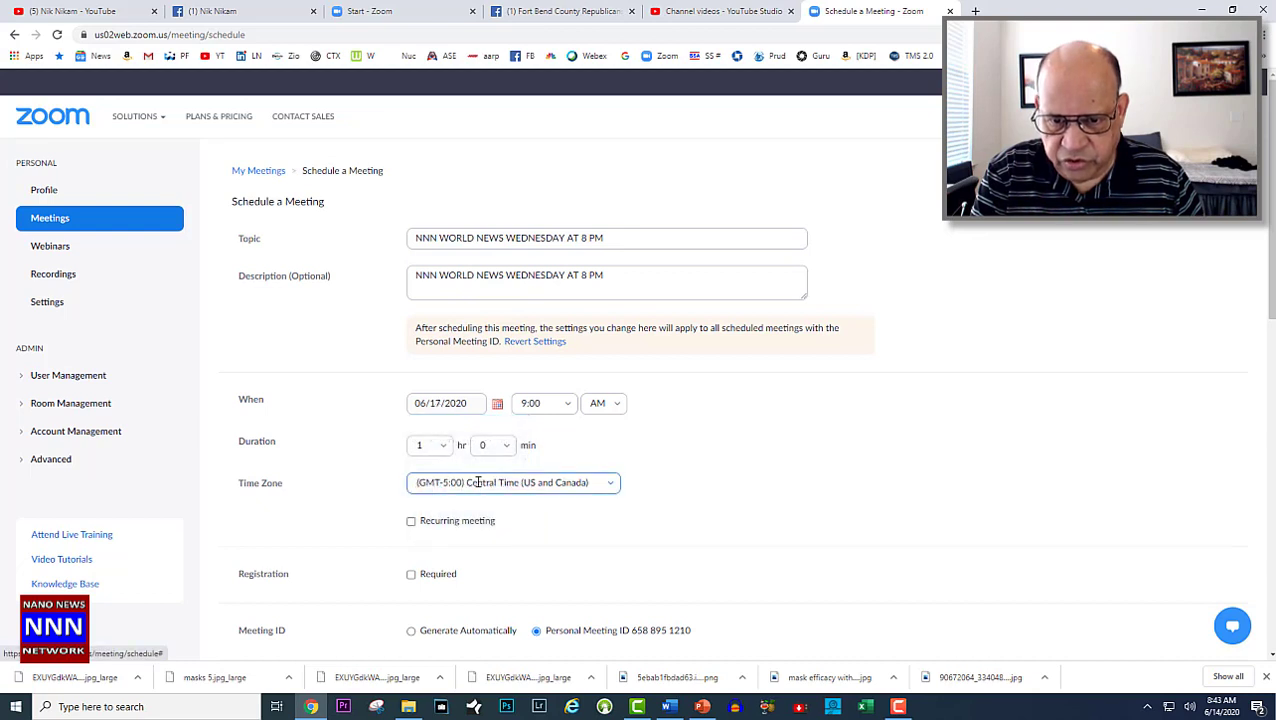
click(567, 405)
scroll(544, 498, down, 3)
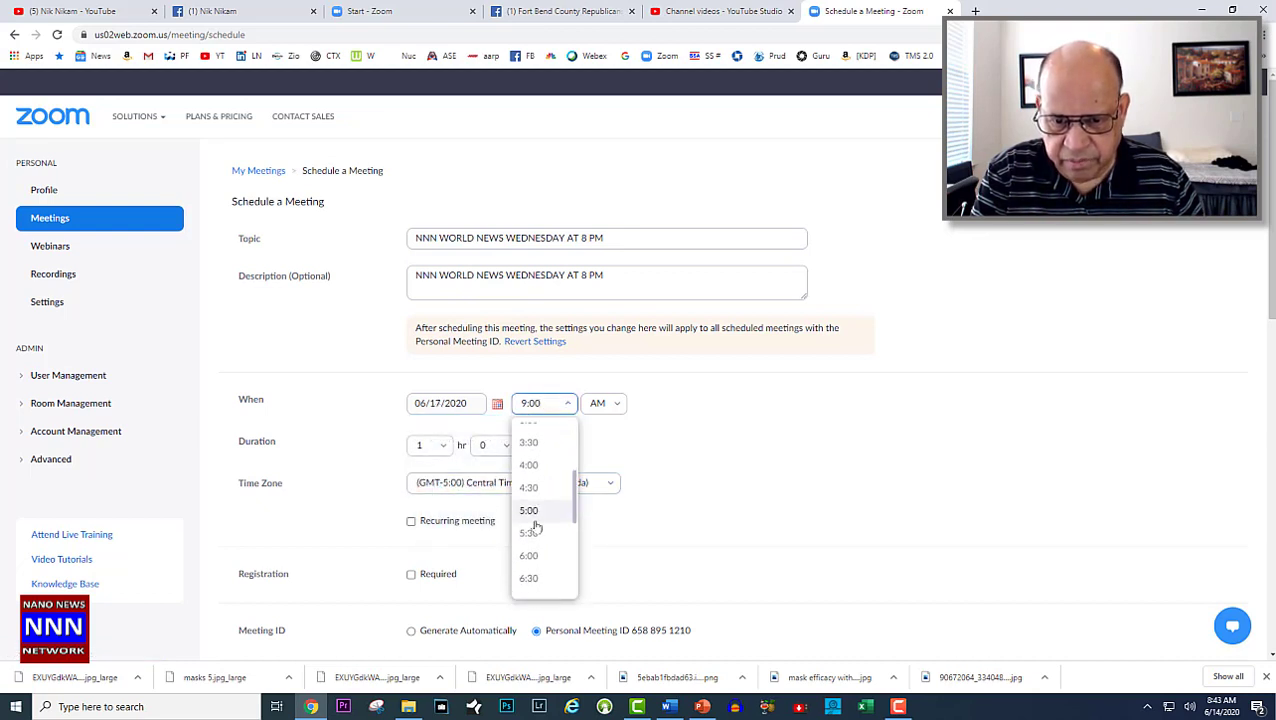
scroll(535, 528, down, 2)
click(535, 528)
click(615, 403)
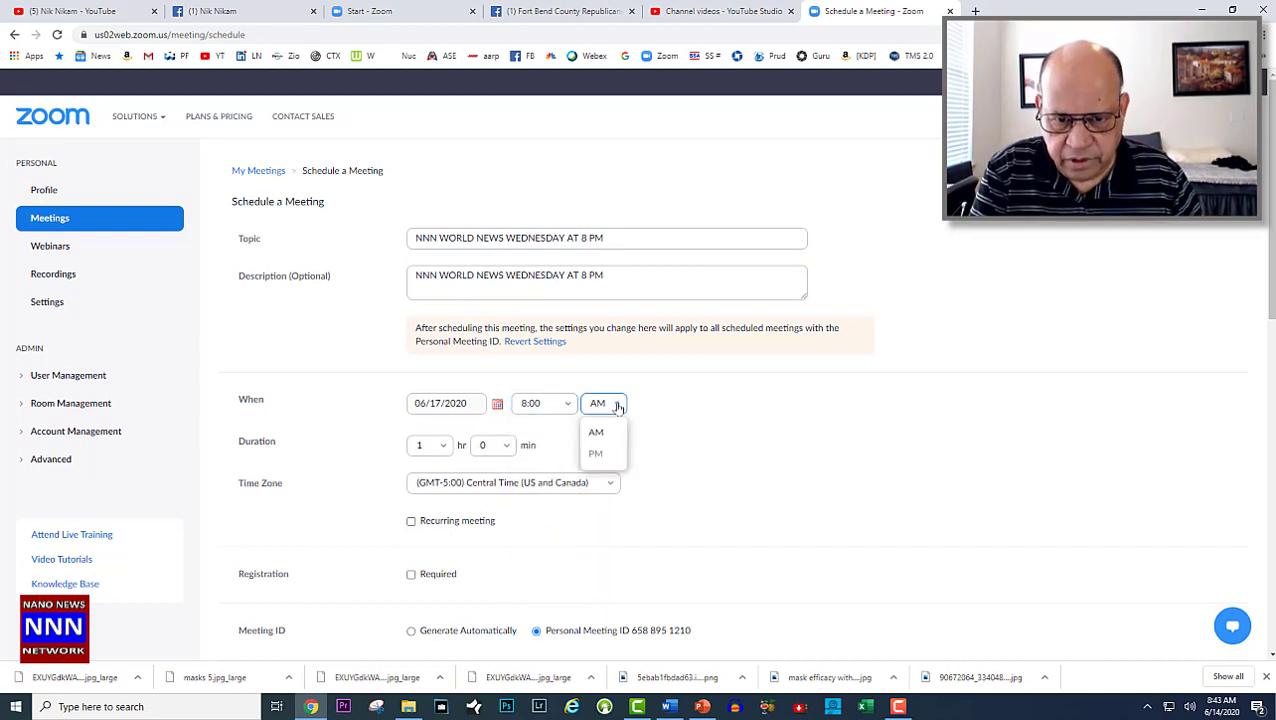
click(594, 455)
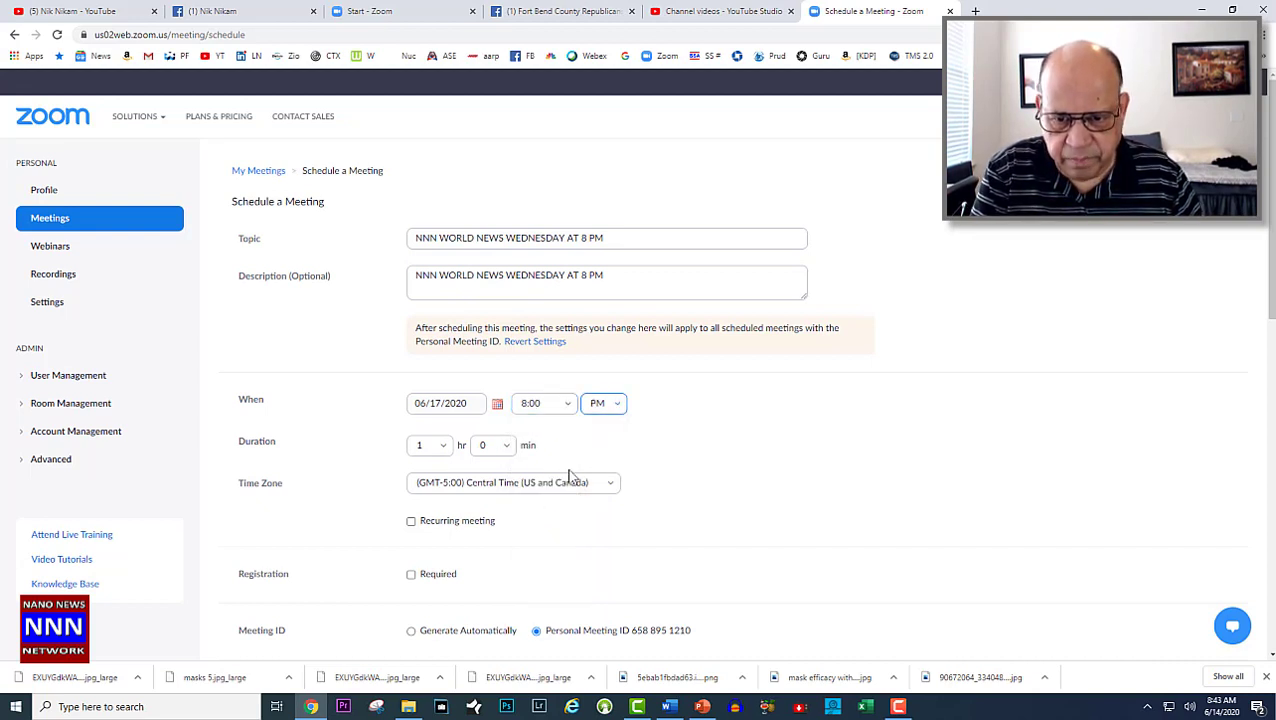
Step: Set the meeting's duration to 0 hours 30 minutes
click(443, 450)
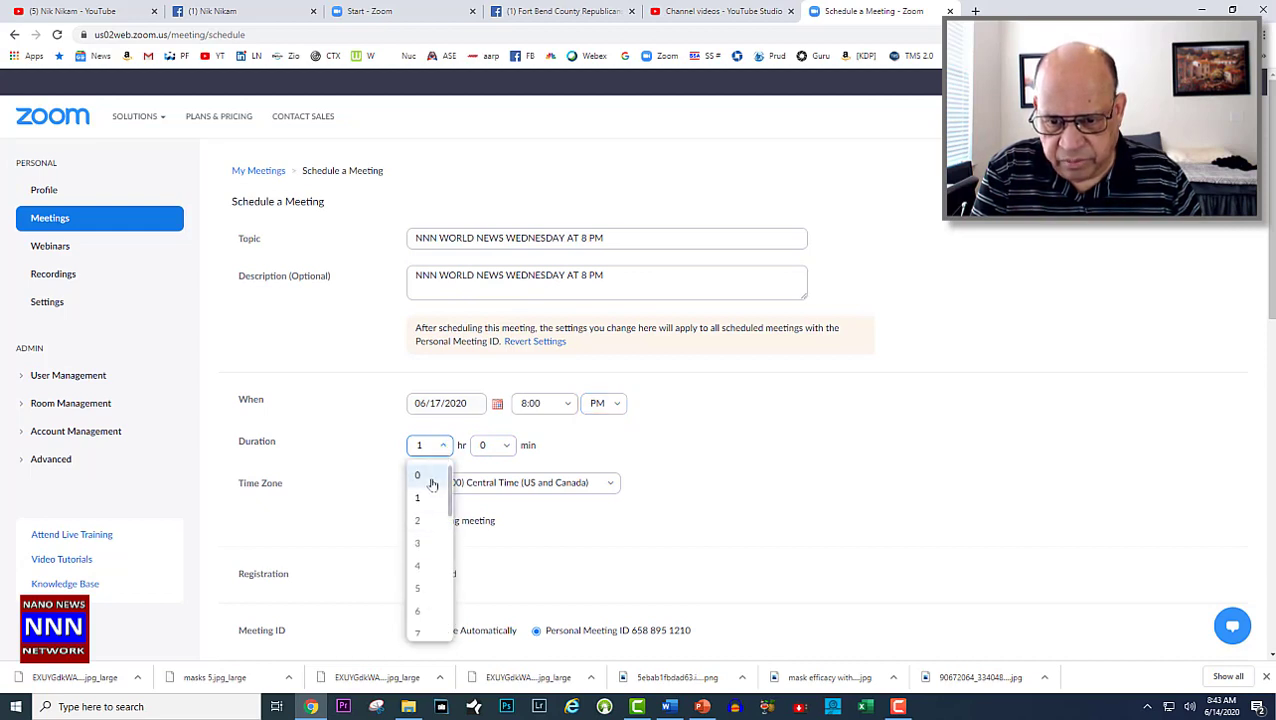
click(431, 478)
click(495, 447)
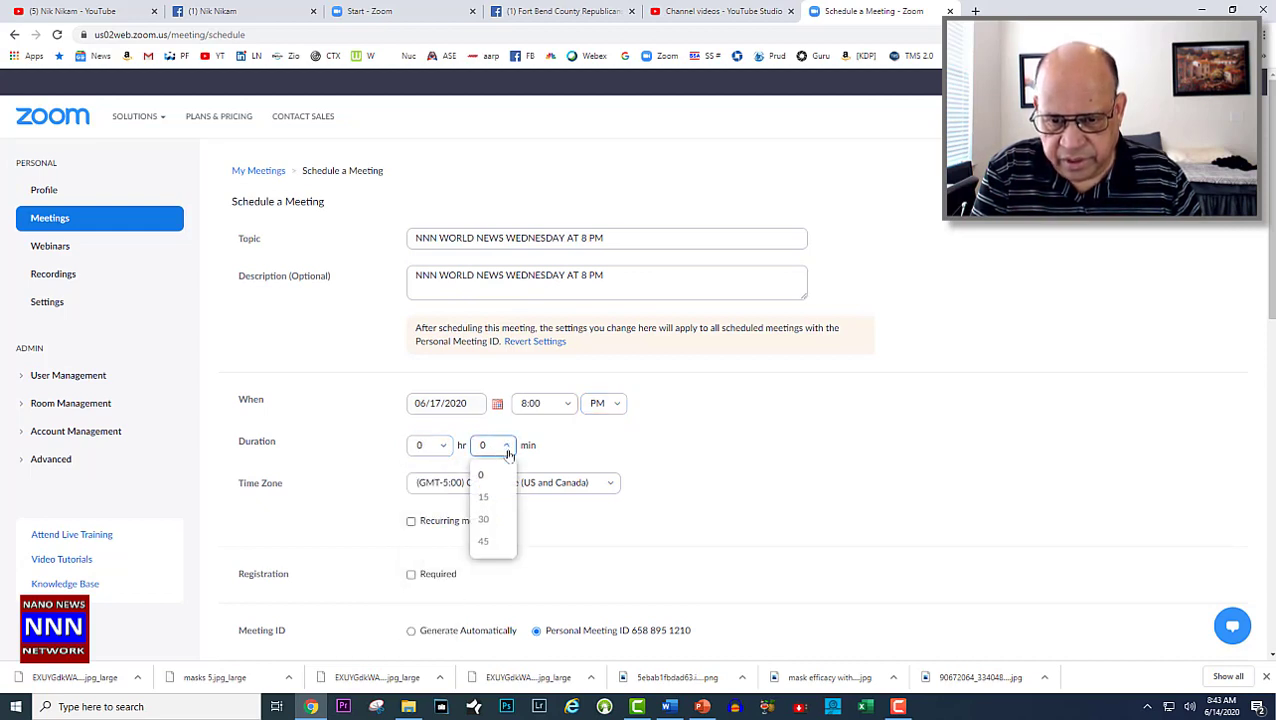
click(487, 520)
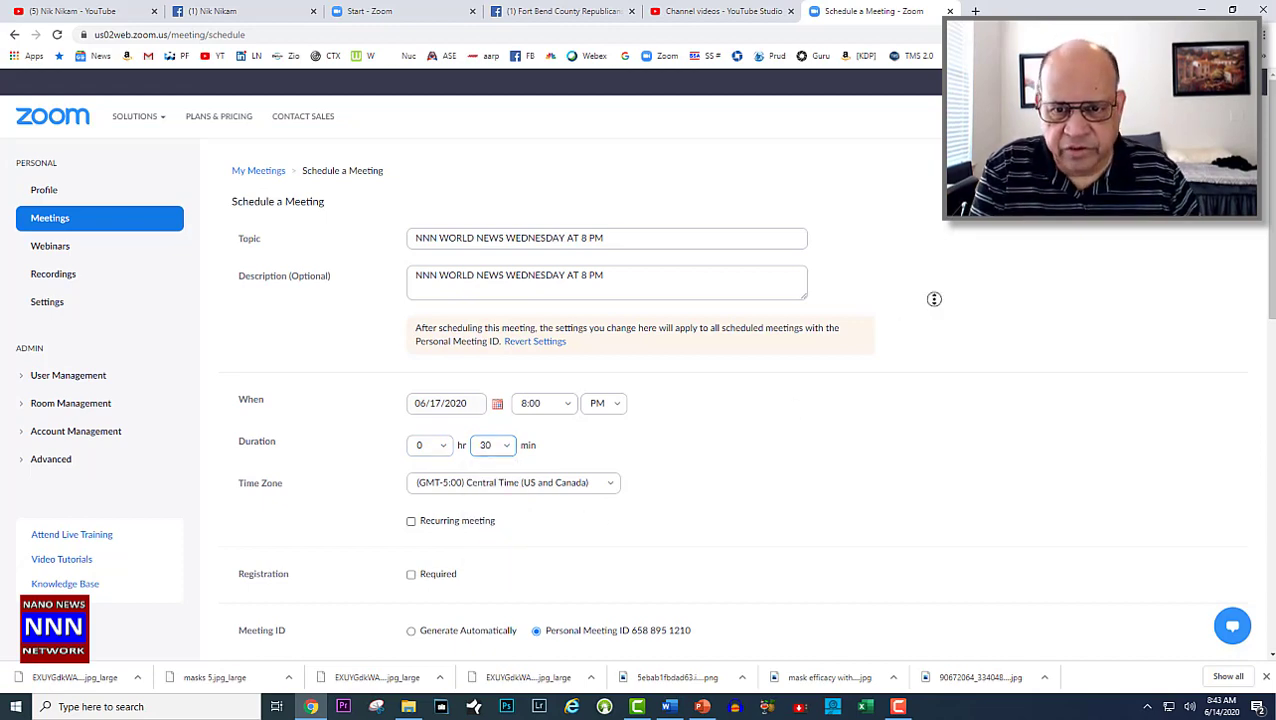
Step: Switch the meeting ID to automatic generation by requiring registration, and clear the registration requirement again
scroll(934, 299, down, 2)
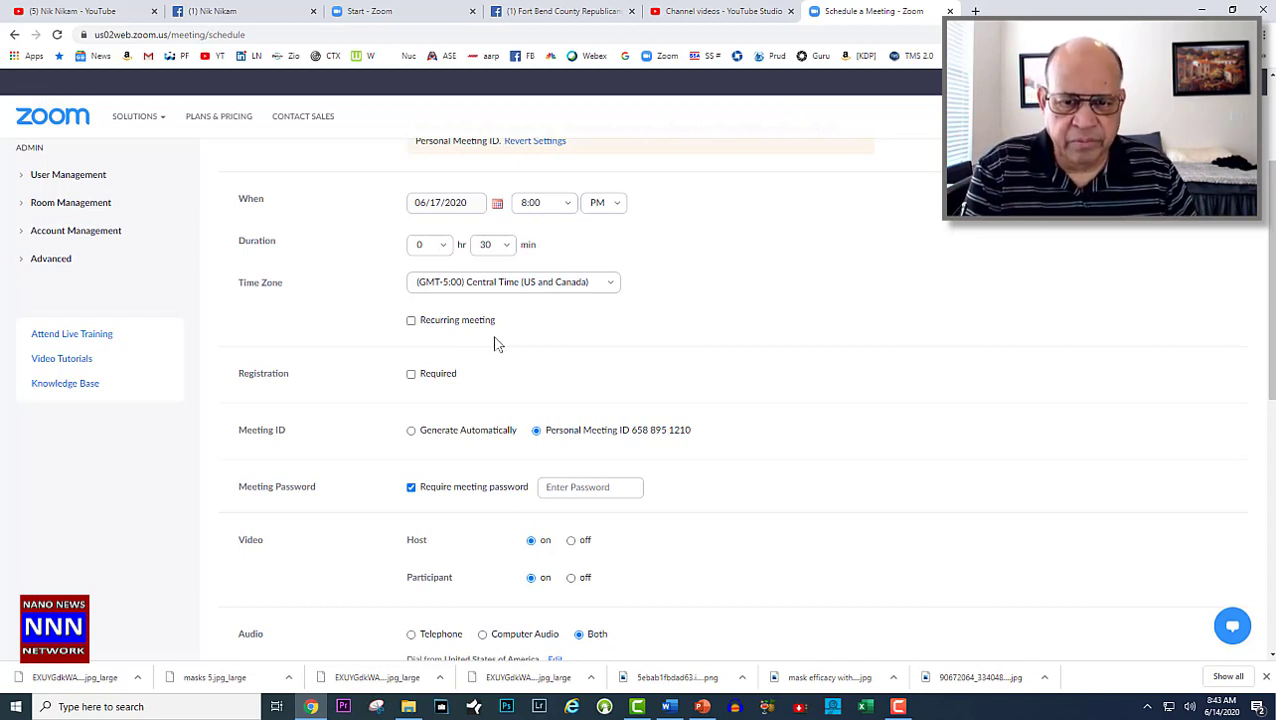
click(411, 375)
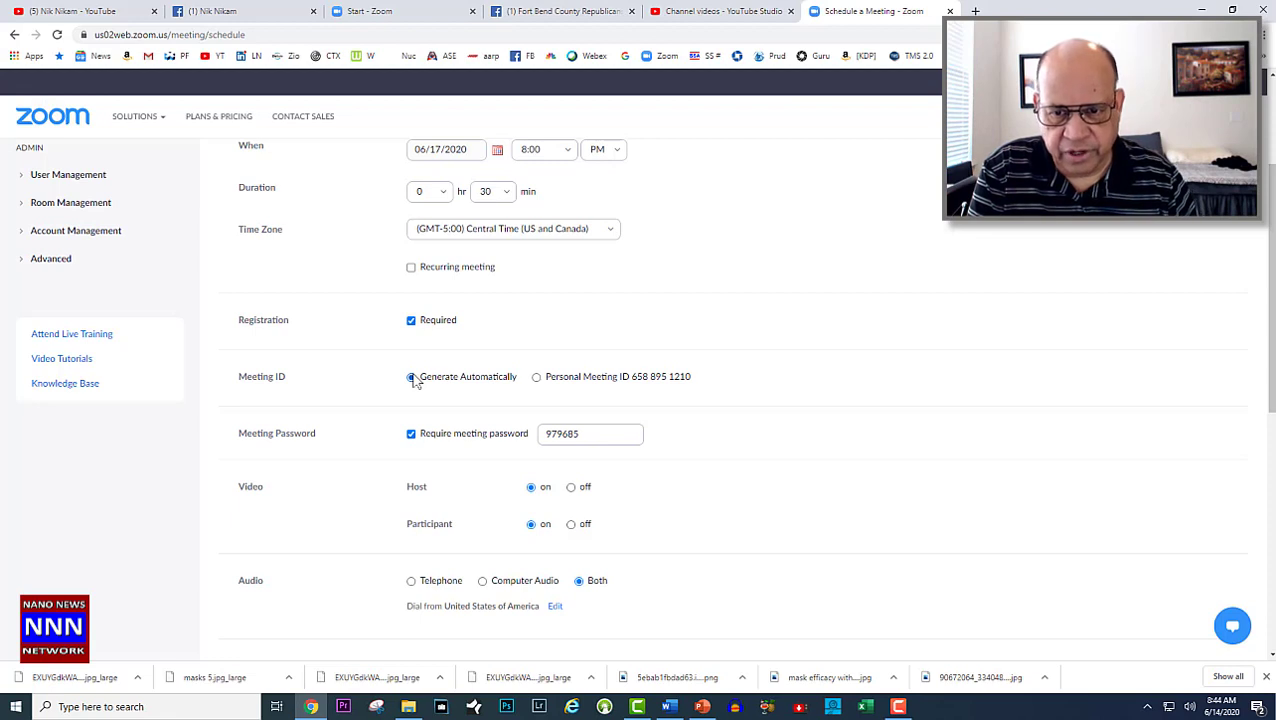
click(411, 322)
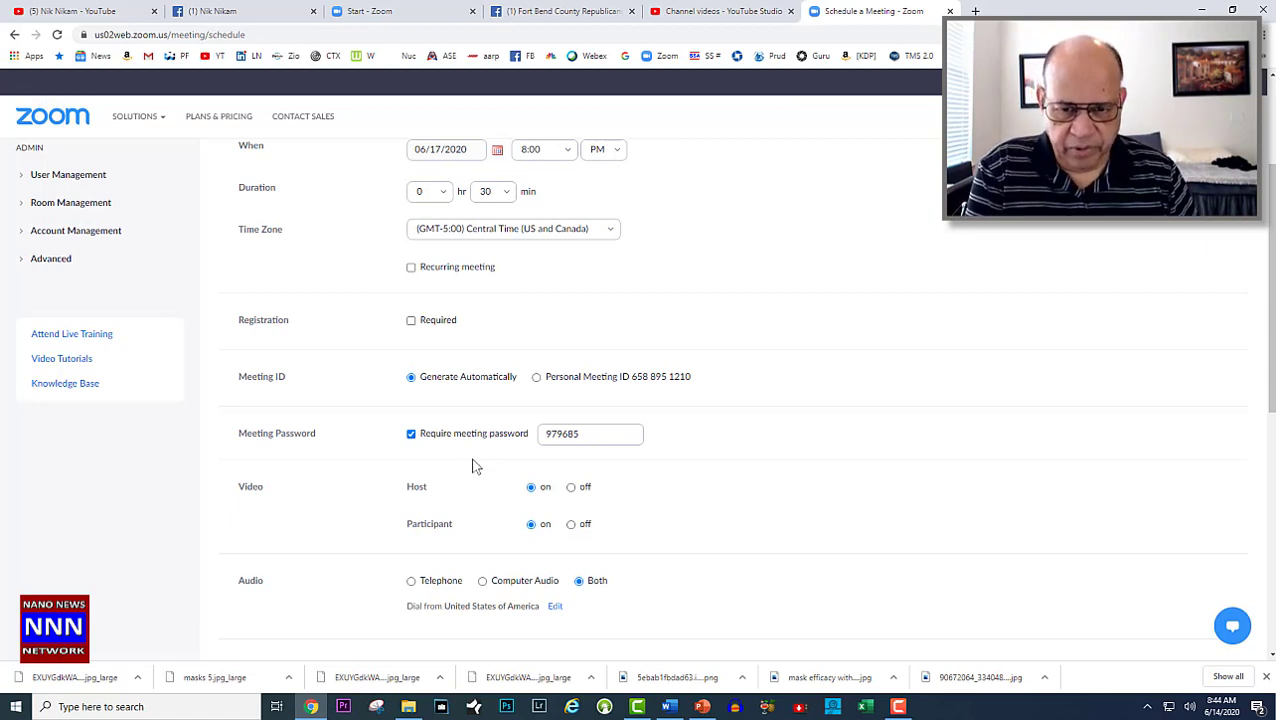
Step: Turn off the meeting password requirement and save the scheduled meeting
click(411, 434)
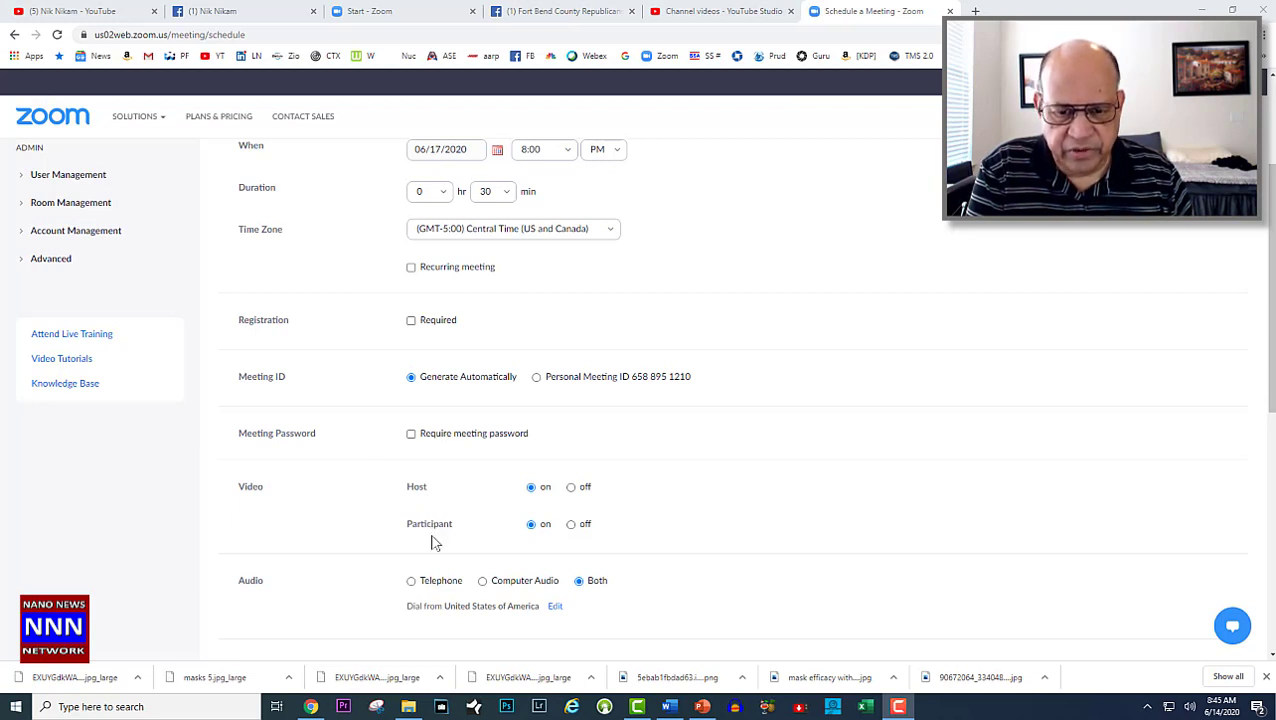
scroll(891, 425, down, 2)
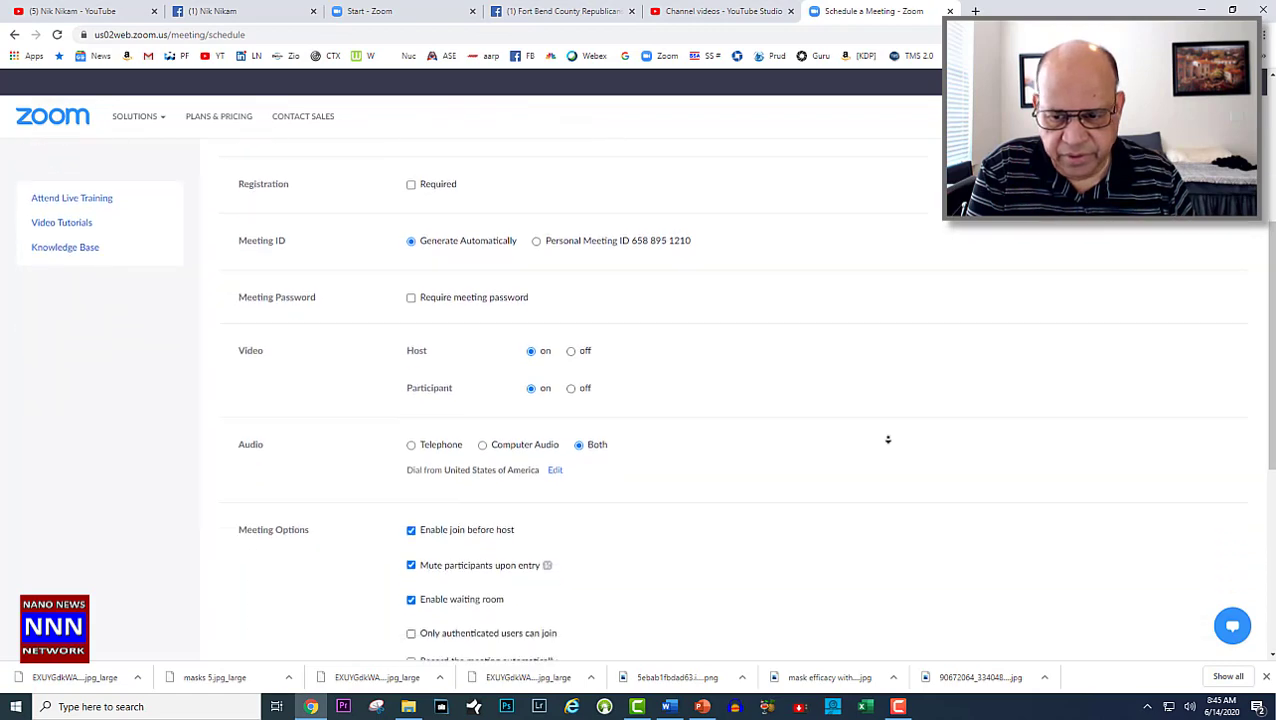
scroll(887, 440, down, 4)
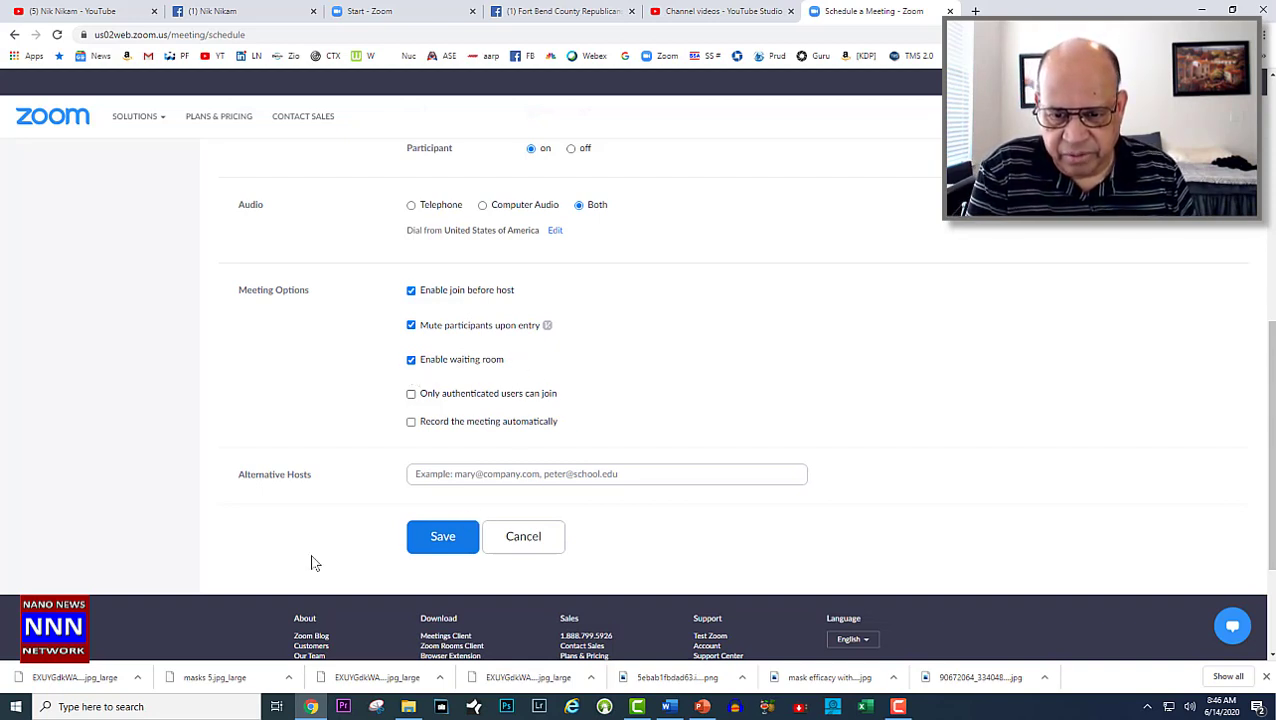
click(438, 548)
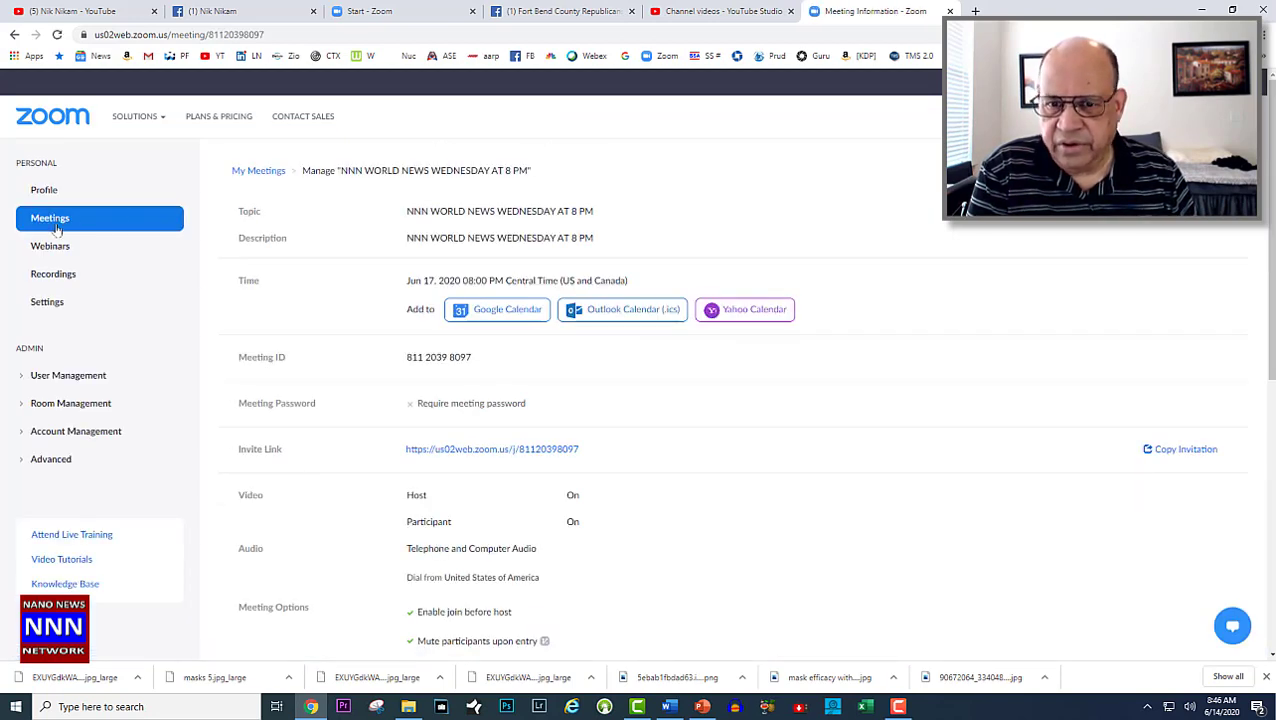
Step: Open the NNN WORLD NEWS WEDNESDAY AT 8 PM meeting from the upcoming meetings and review its details and live streaming options
click(44, 191)
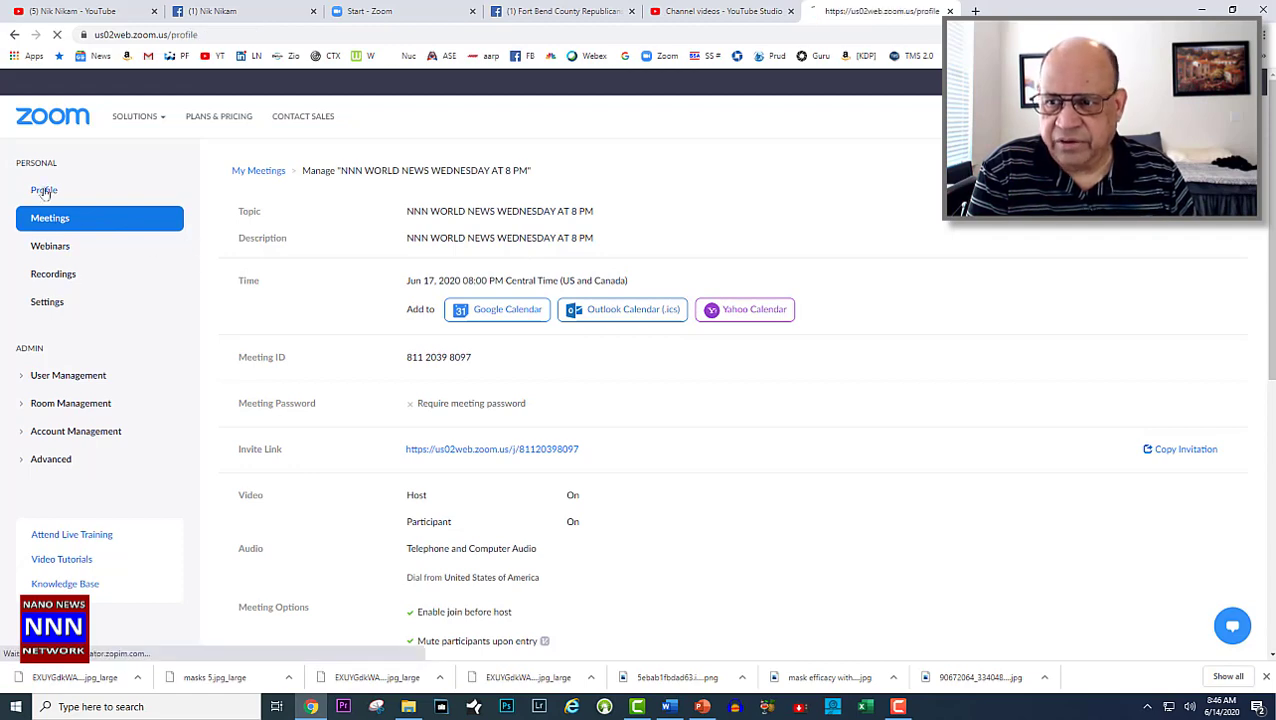
click(50, 220)
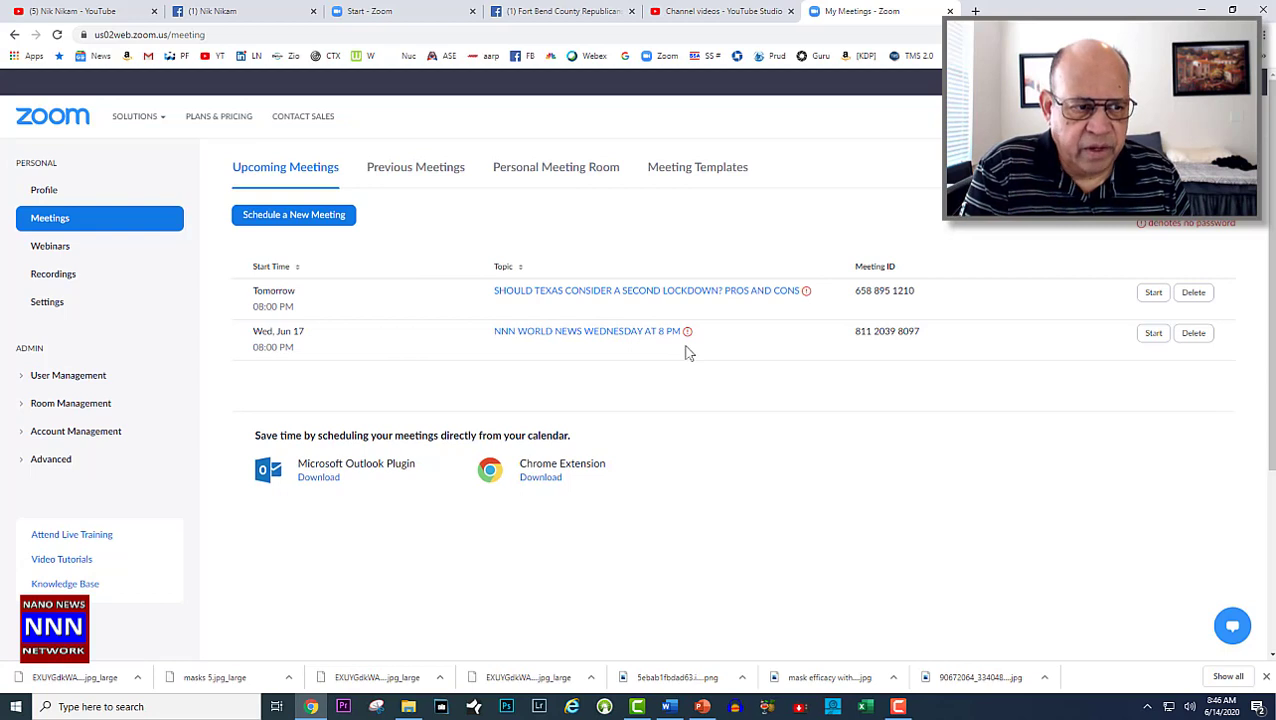
click(588, 334)
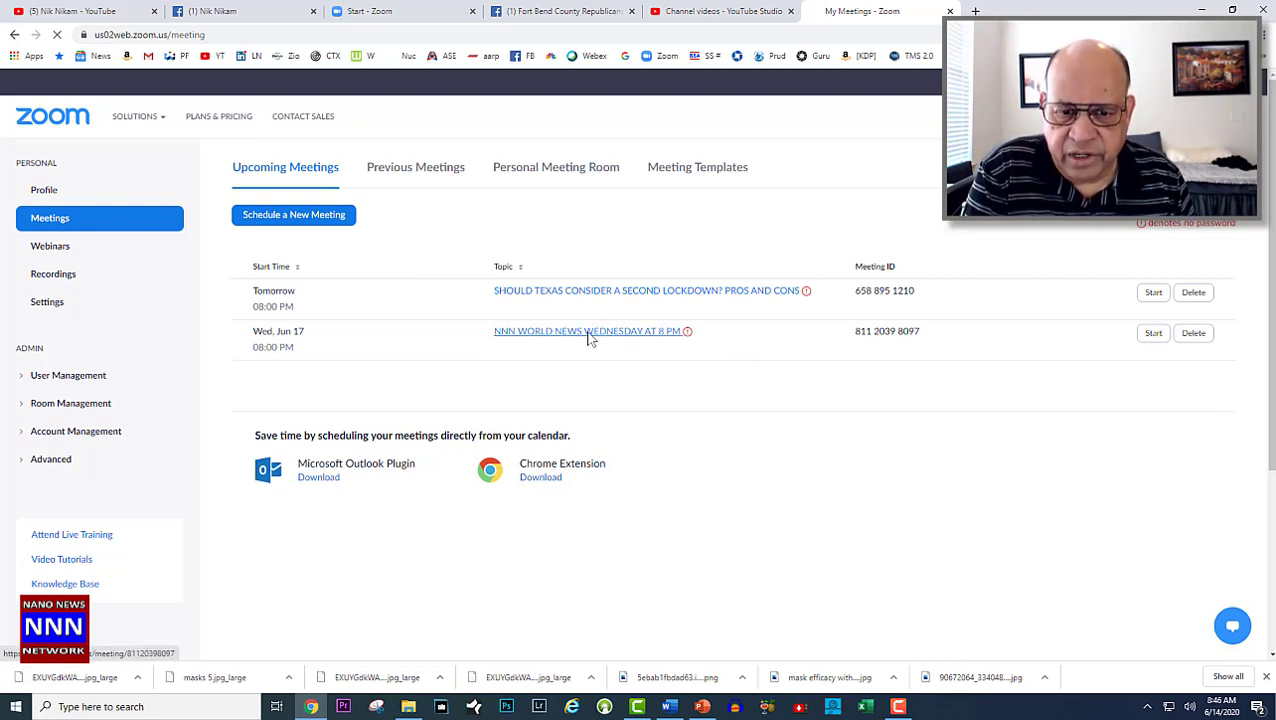
scroll(622, 400, down, 10)
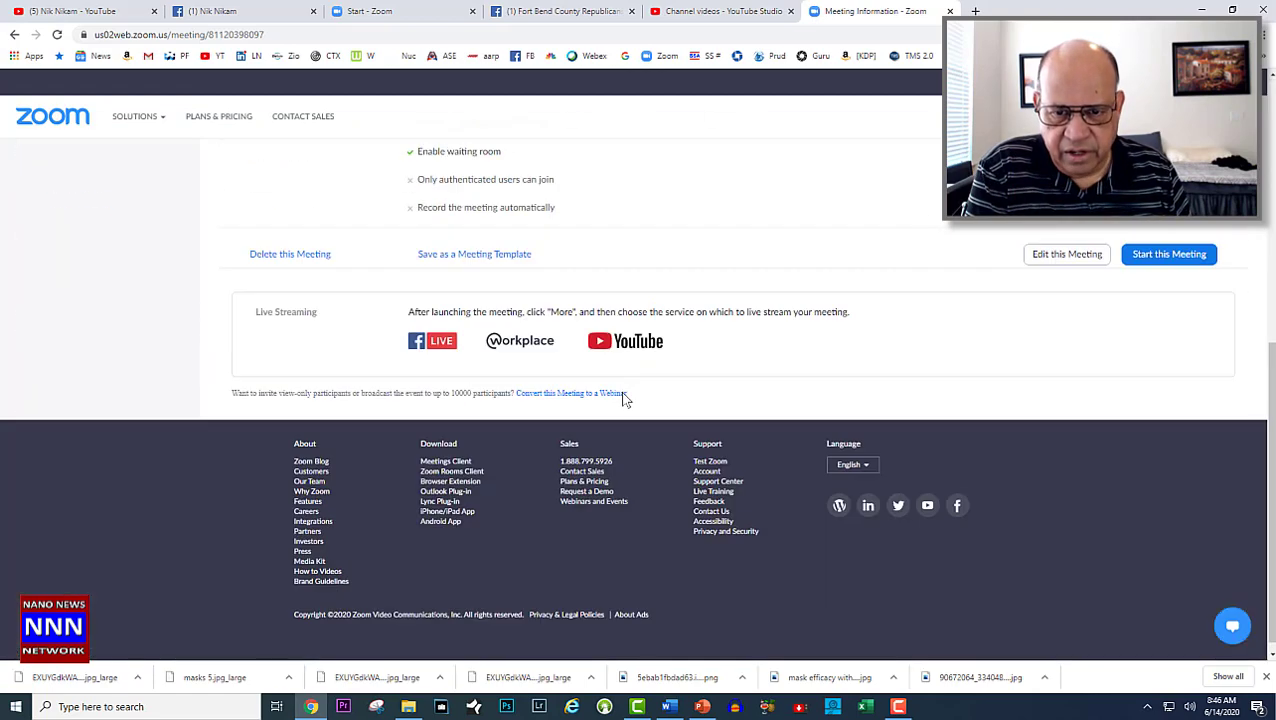
scroll(624, 399, up, 10)
scroll(712, 438, down, 10)
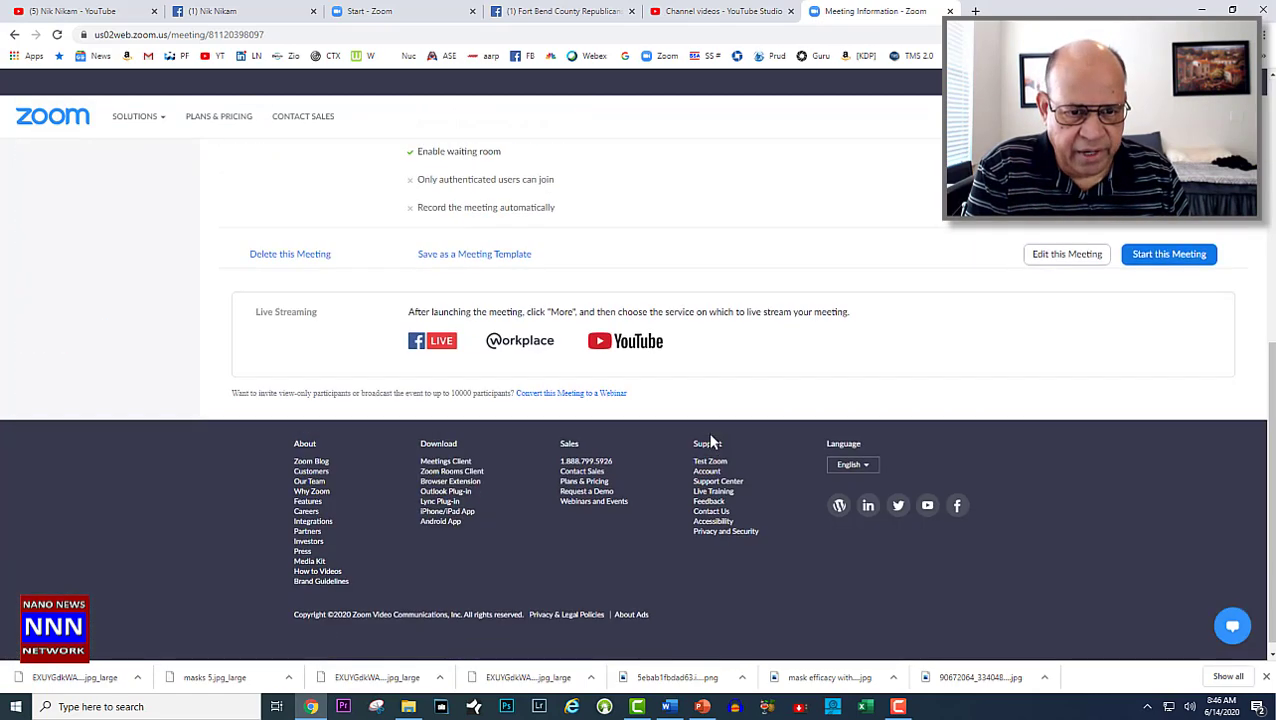
Step: Open the scheduled meeting for editing, review its schedule, audio, video and meeting options, and save it
click(1058, 254)
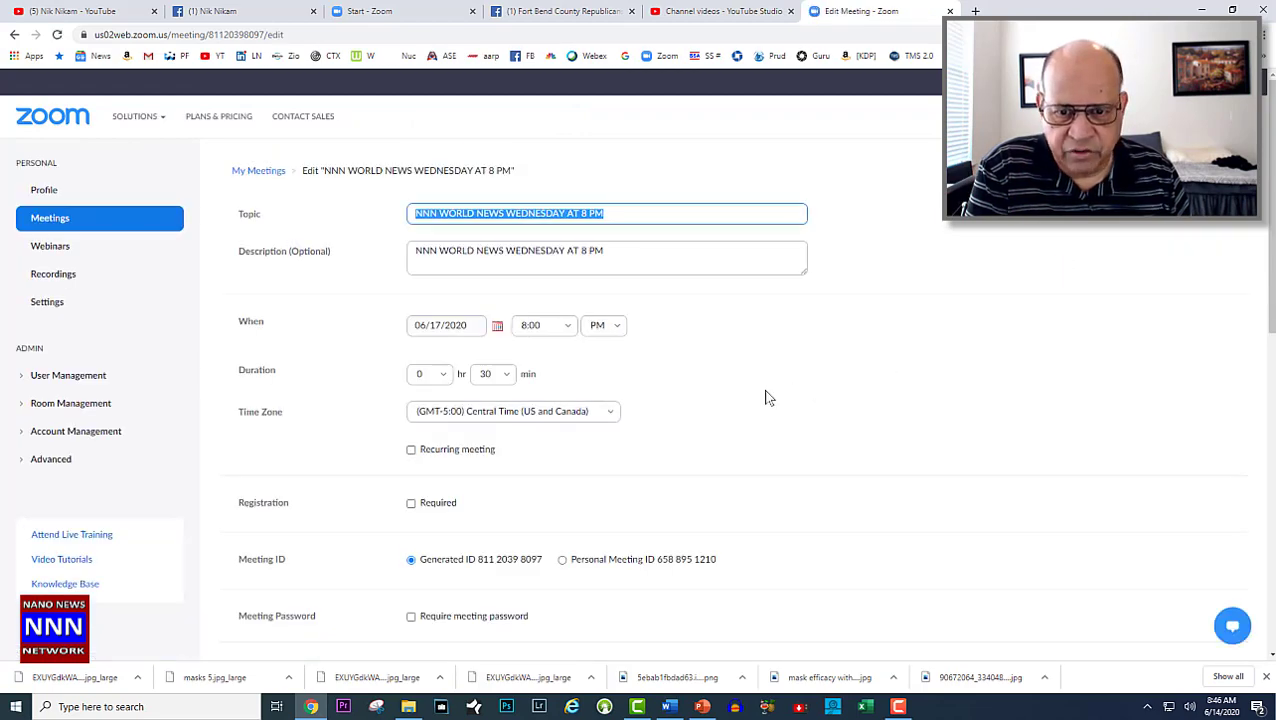
scroll(768, 398, down, 10)
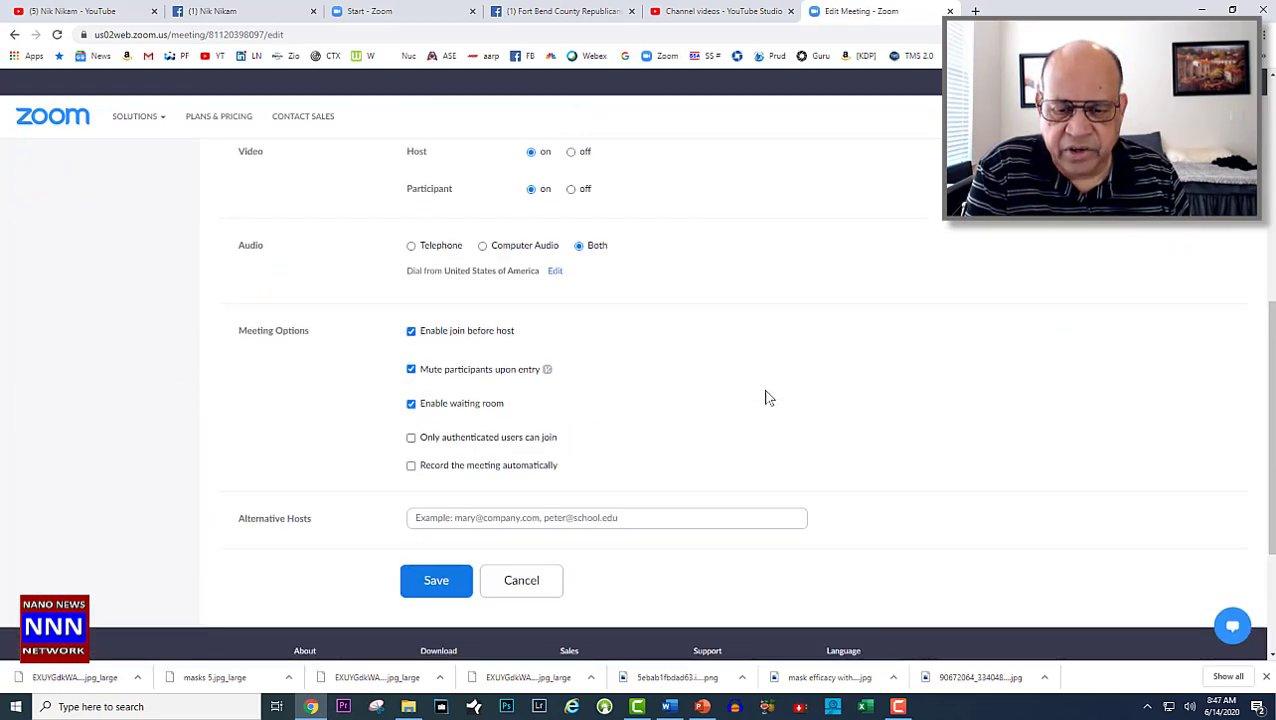
click(416, 594)
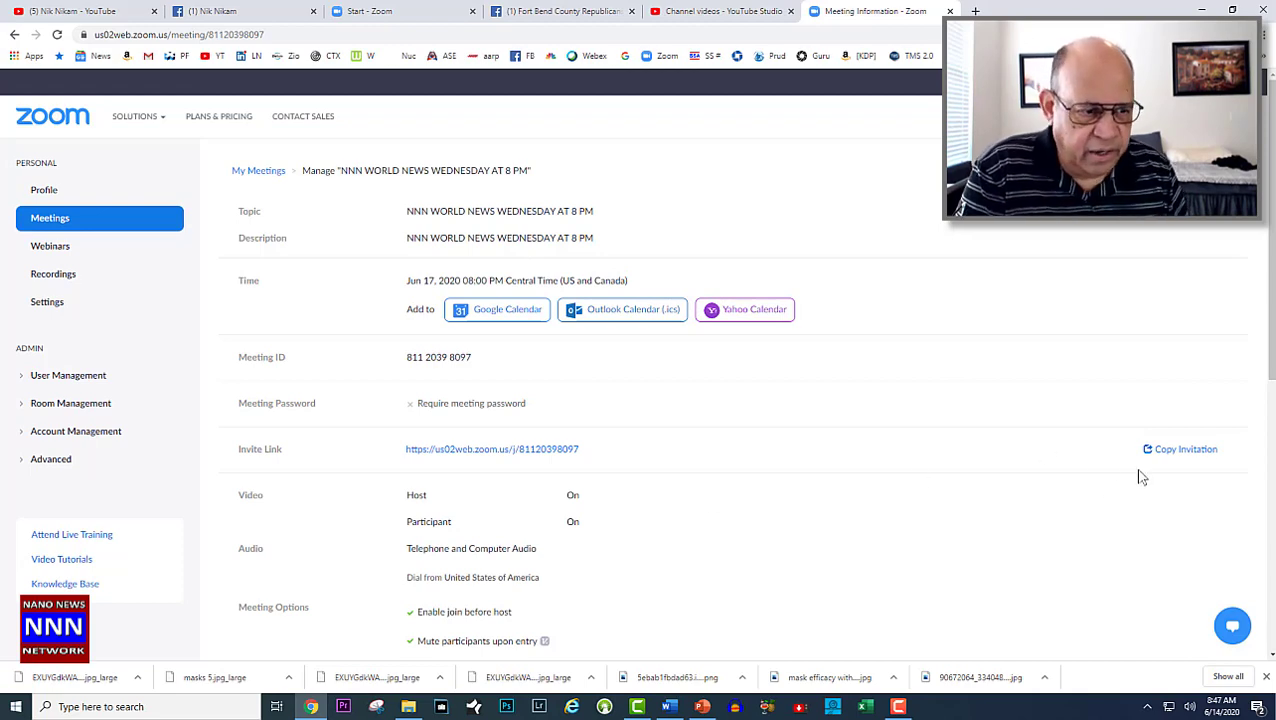
Step: Display the meeting's invitation text for review and close it without copying
click(1177, 451)
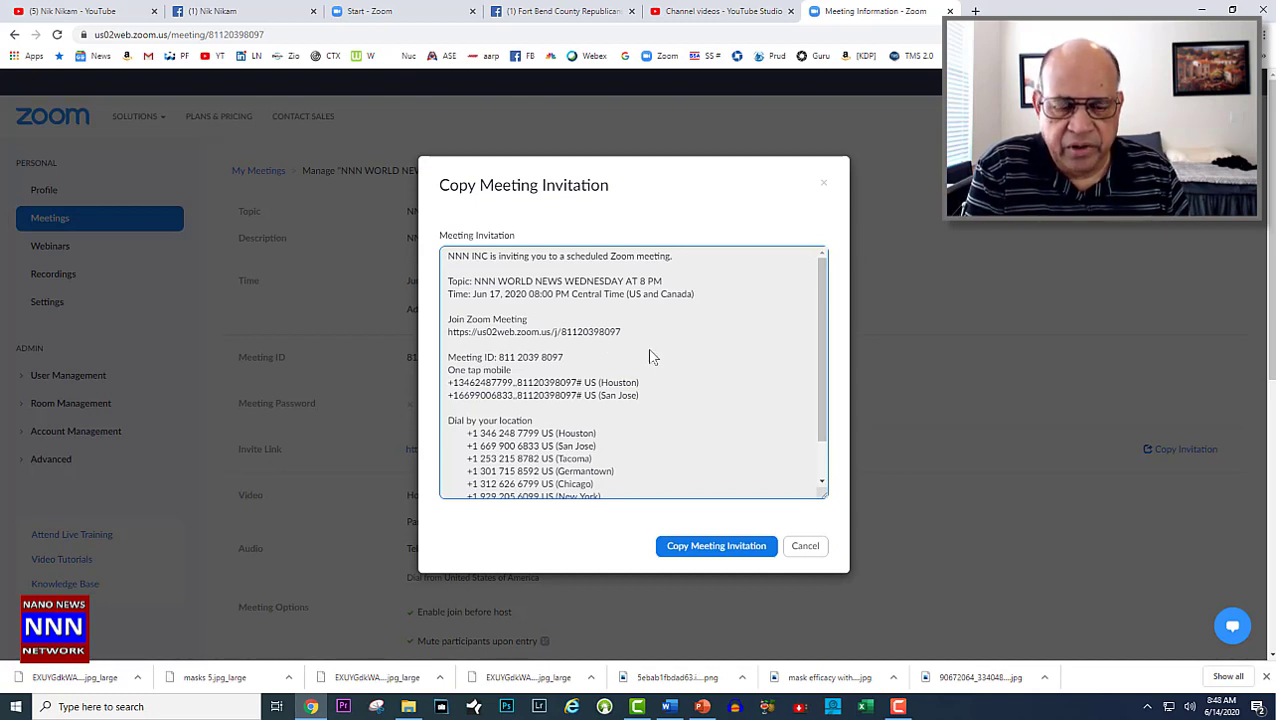
click(808, 553)
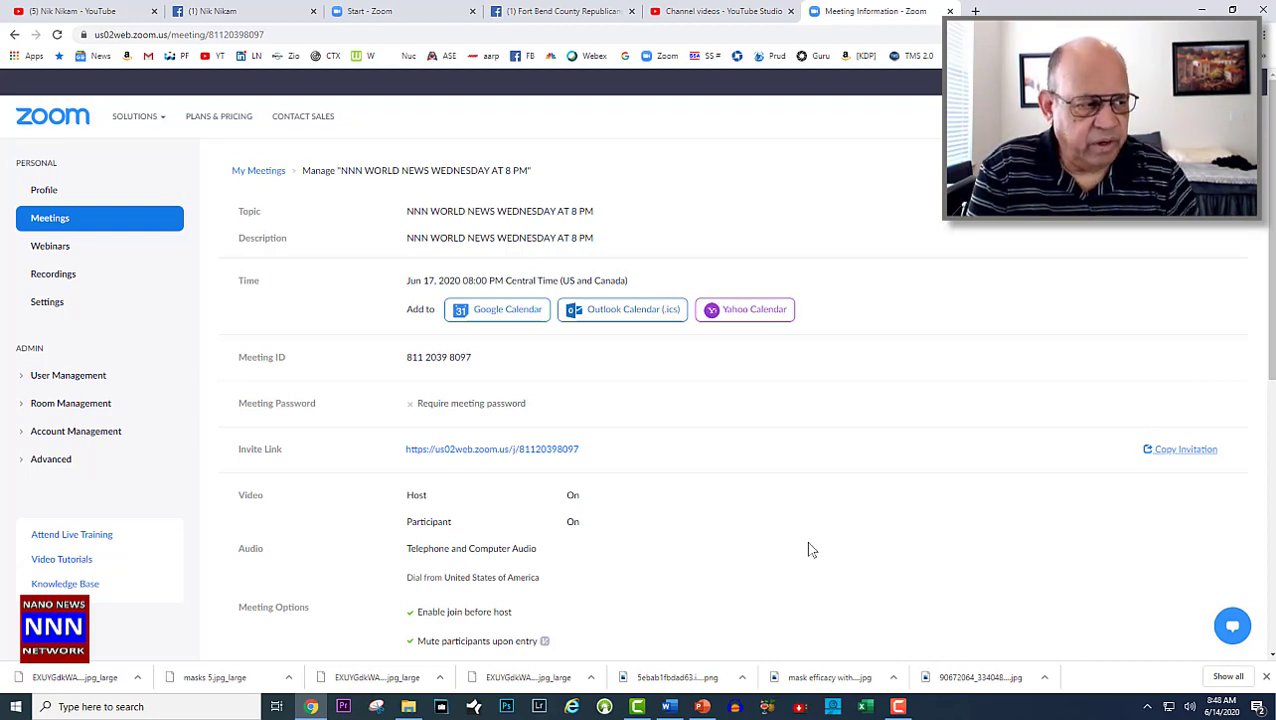
Step: Switch to the Fort Bend County Republicans group on Facebook, view the additional options for a new post, and close the post composer
click(579, 14)
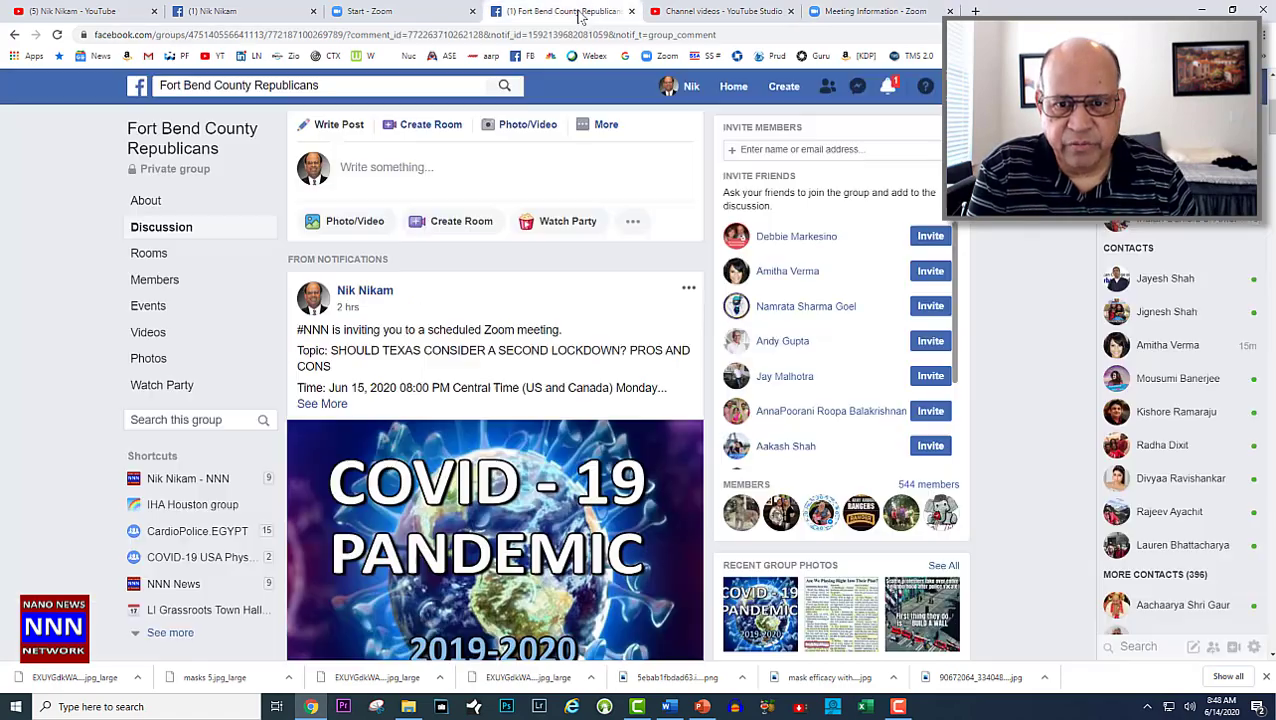
click(590, 122)
click(543, 358)
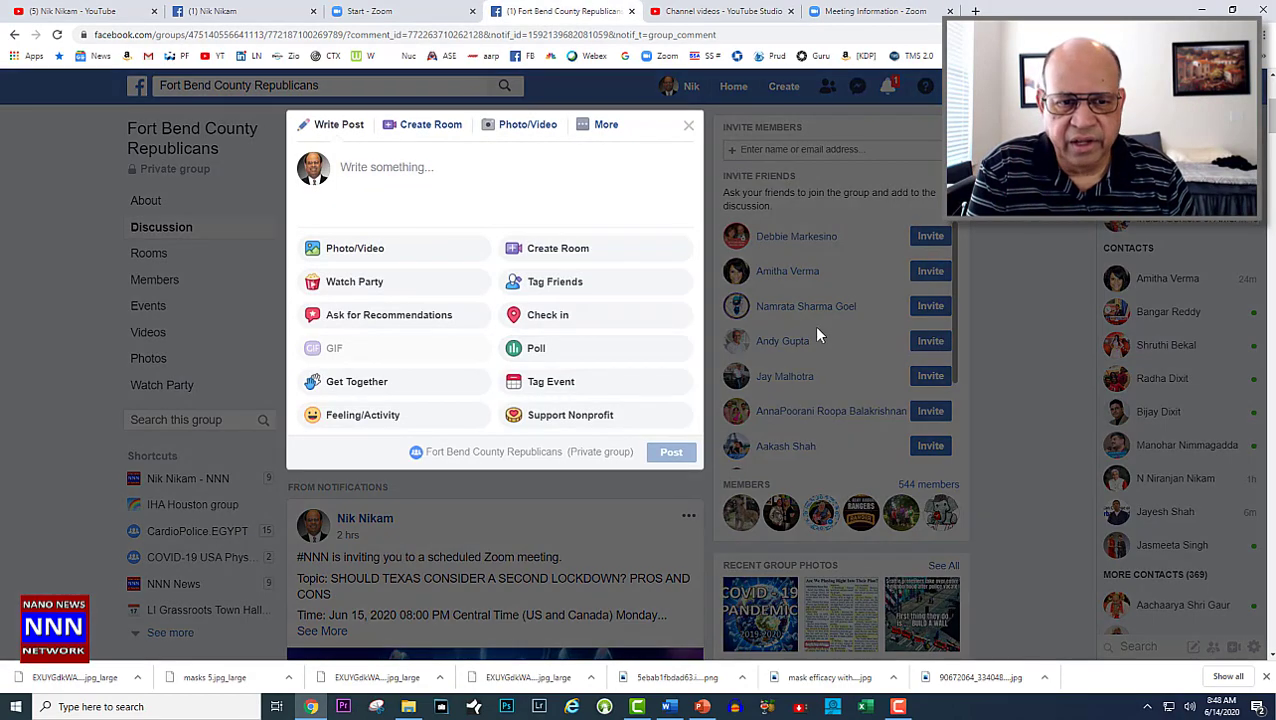
click(688, 130)
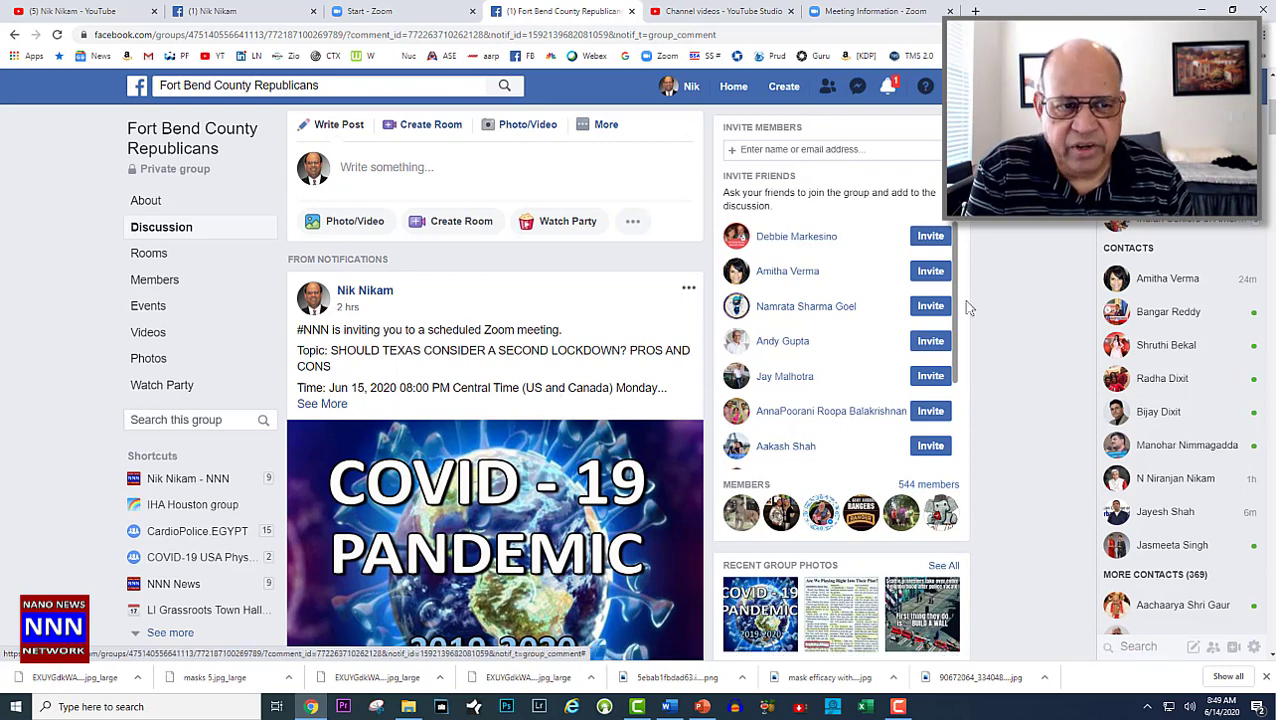
Step: Review the group's post inviting members to the June 15 Zoom meeting and read the comments beneath it
scroll(1020, 235, down, 1)
scroll(1008, 281, down, 1)
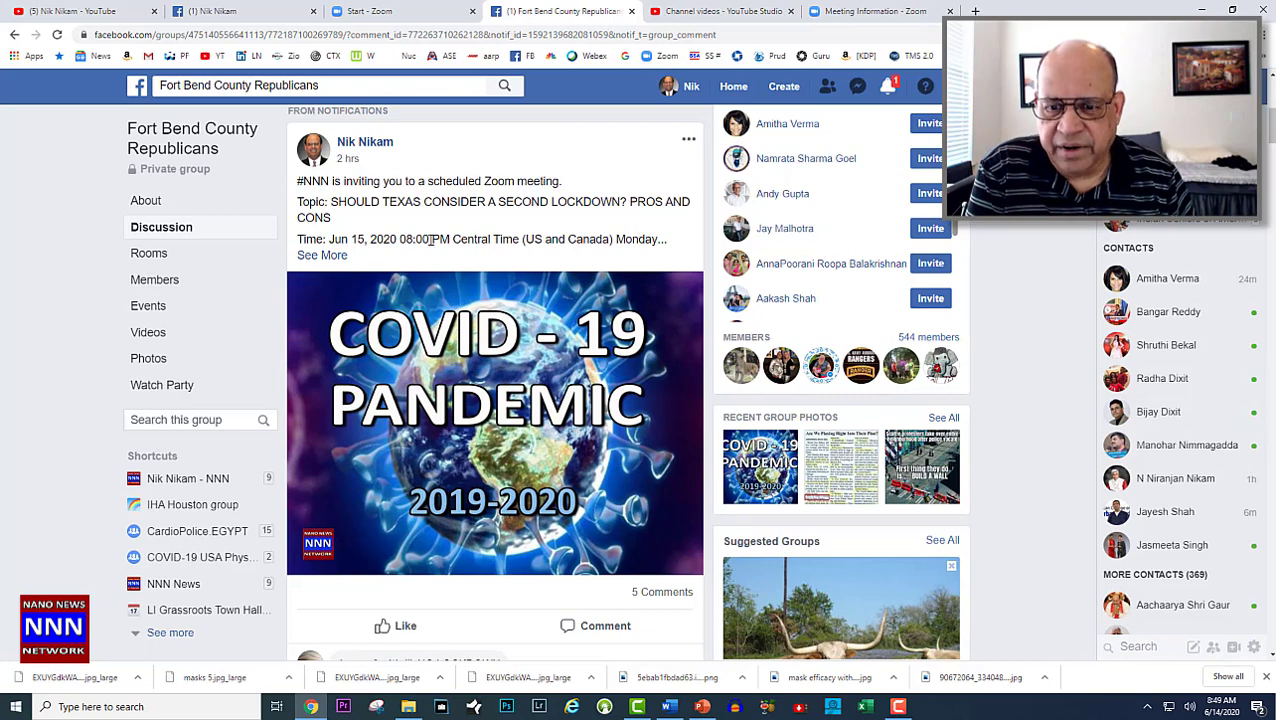
scroll(1005, 282, down, 1)
scroll(1005, 282, down, 2)
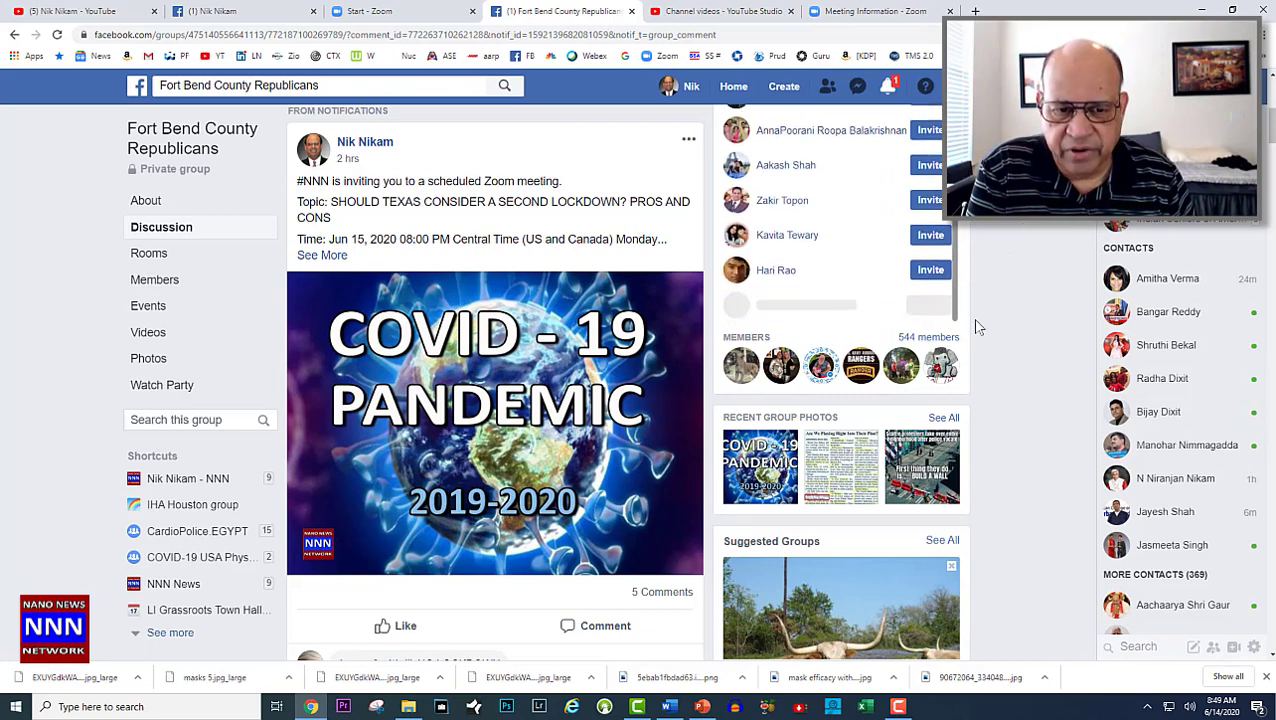
scroll(613, 429, down, 5)
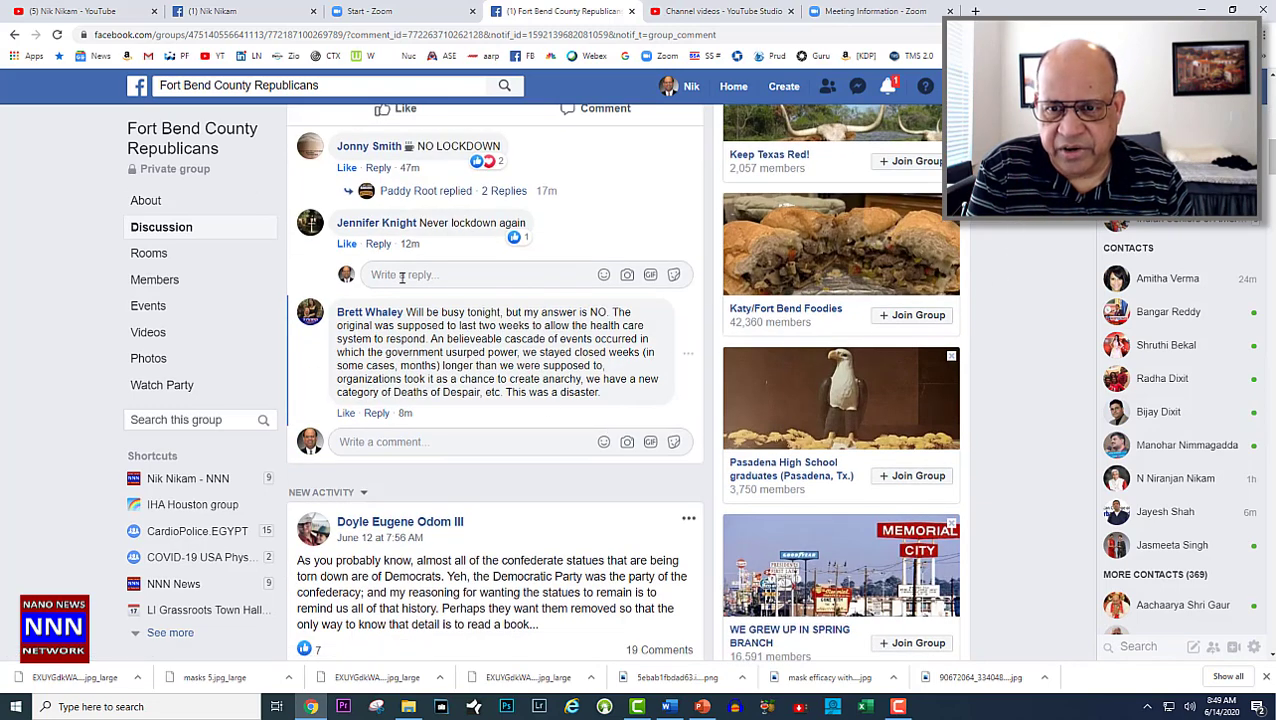